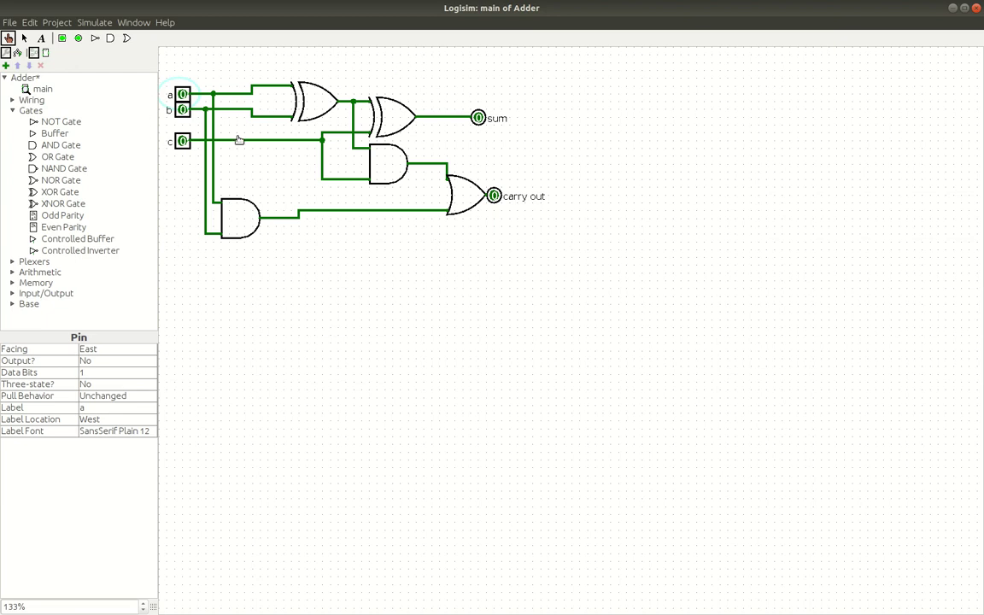
# Test the full adder by toggling inputs a, b and c high, then resetting all three to 0.
pyautogui.click(182, 94)
pyautogui.click(182, 94)
pyautogui.click(183, 110)
pyautogui.click(182, 110)
pyautogui.click(182, 141)
pyautogui.click(183, 110)
pyautogui.click(182, 94)
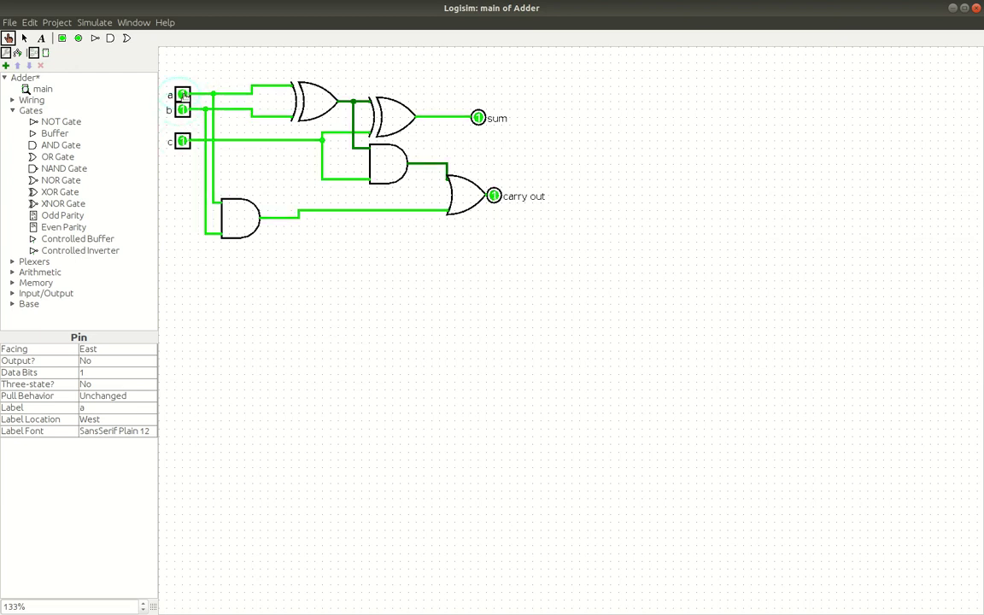
pyautogui.click(182, 140)
pyautogui.click(183, 110)
pyautogui.click(182, 94)
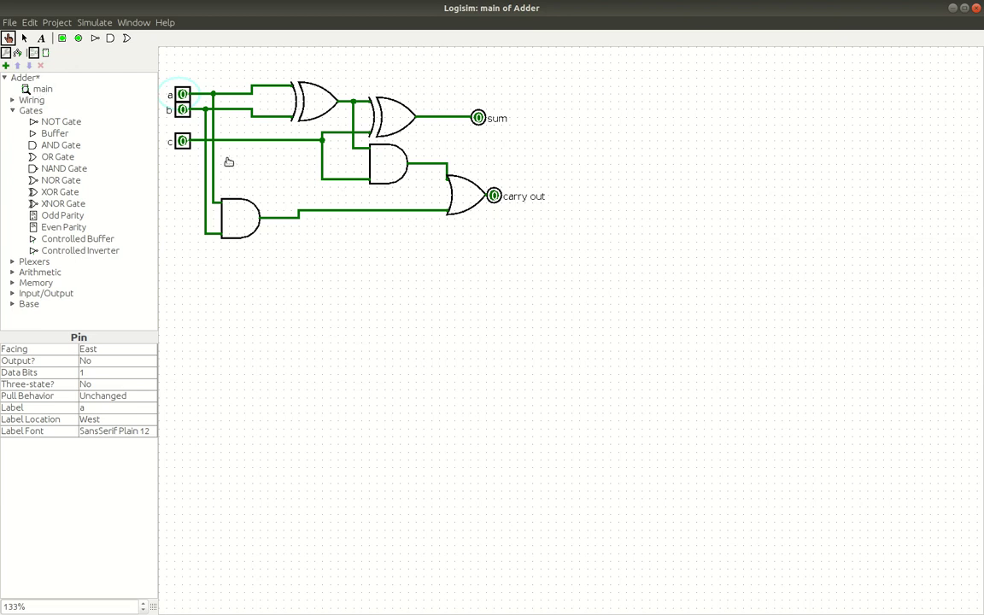
# Add a new circuit to the project and name it '8 bit adder'.
pyautogui.click(40, 90)
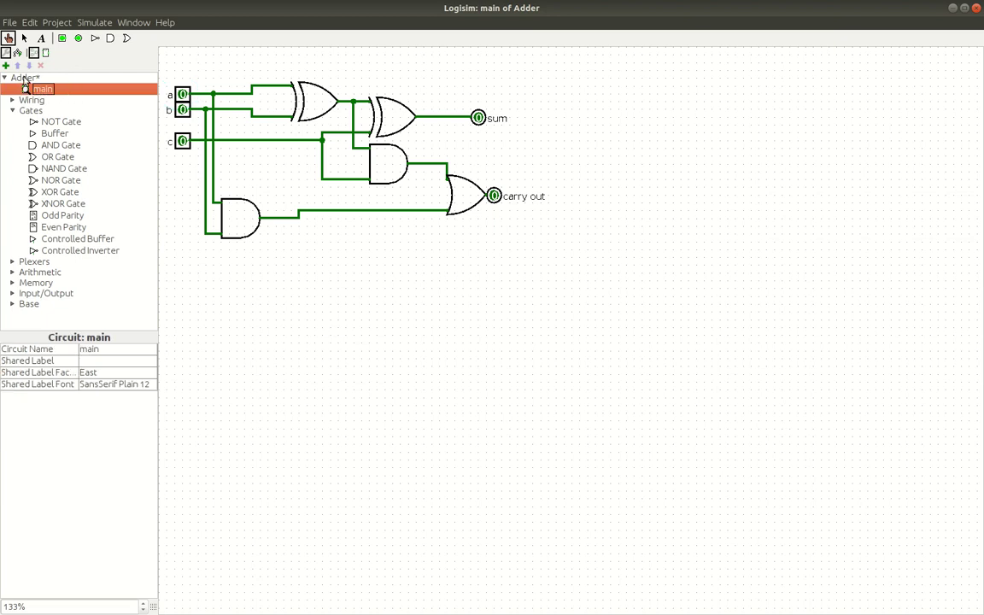
pyautogui.click(6, 66)
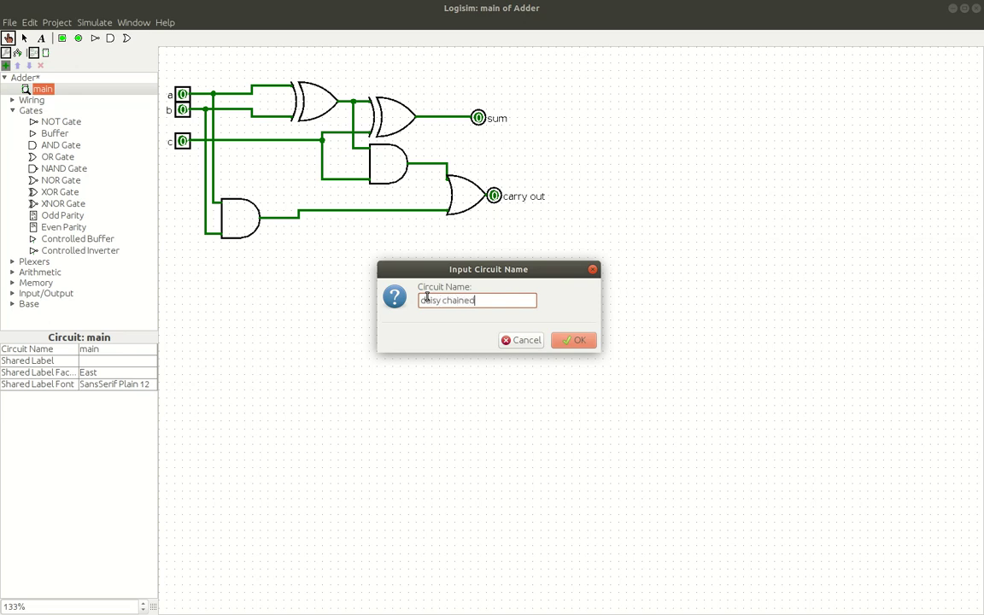
pyautogui.press('BackSpace')
pyautogui.press('BackSpace')
pyautogui.press('BackSpace')
pyautogui.press('BackSpace')
pyautogui.press('BackSpace')
pyautogui.press('BackSpace')
pyautogui.press('BackSpace')
pyautogui.press('BackSpace')
pyautogui.press('BackSpace')
pyautogui.press('BackSpace')
pyautogui.press('BackSpace')
pyautogui.press('BackSpace')
pyautogui.press('BackSpace')
pyautogui.press('BackSpace')
pyautogui.press('BackSpace')
pyautogui.press('BackSpace')
pyautogui.press('BackSpace')
pyautogui.press('BackSpace')
pyautogui.write('8 bit adder')
pyautogui.press('Return')
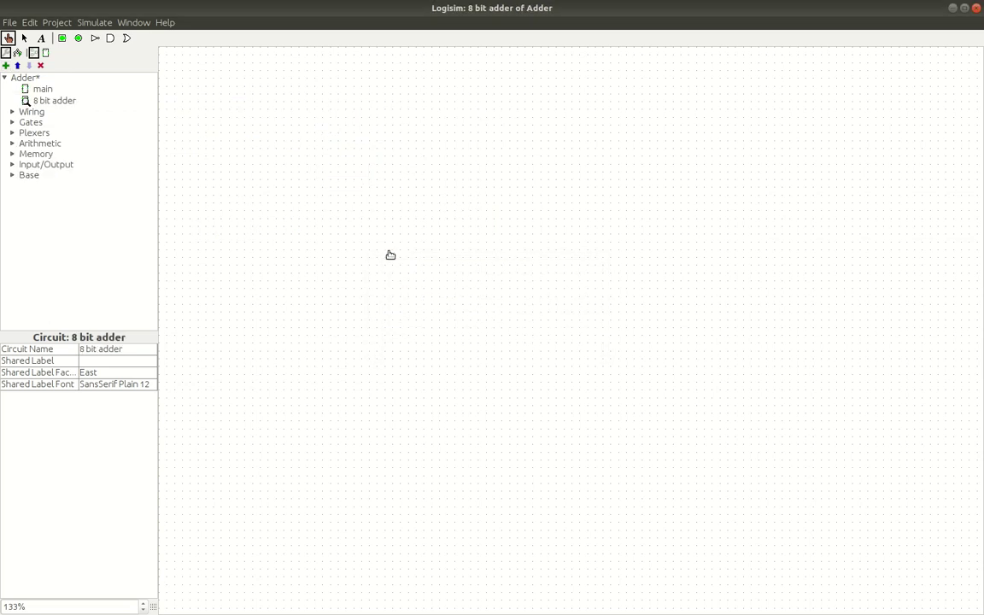
# Place one instance of the main circuit on the 8 bit adder canvas.
pyautogui.click(42, 92)
pyautogui.click(516, 188)
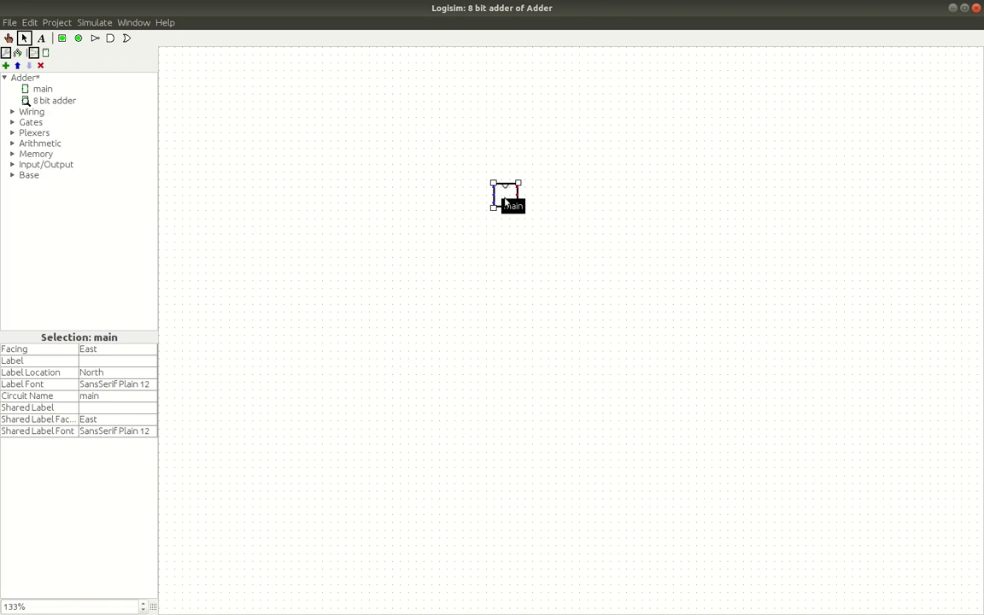
pyautogui.scroll(-1, 508, 201)
# Open the main circuit and change its Circuit Name to 'full adder'.
pyautogui.click(45, 89)
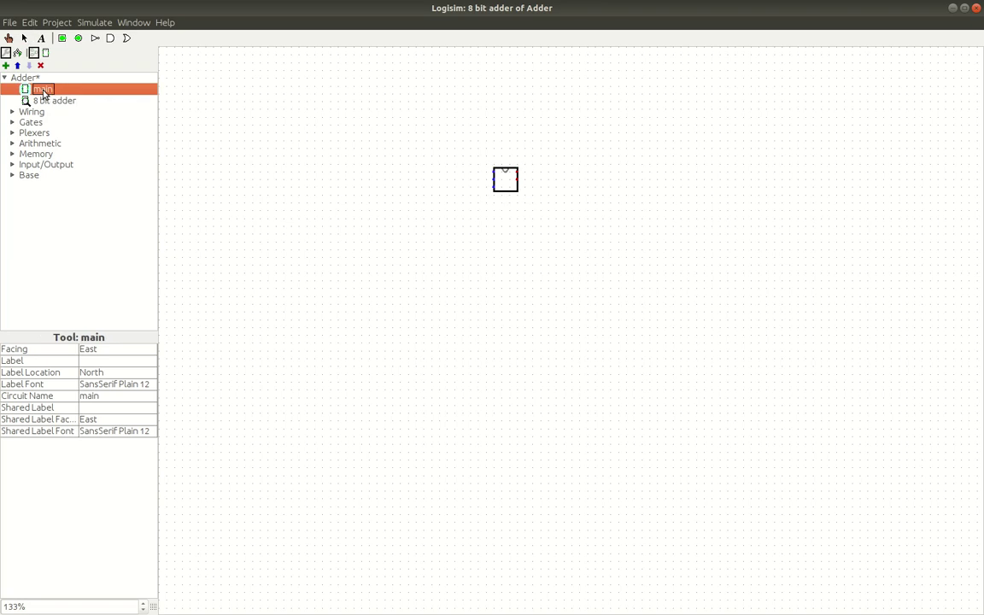
pyautogui.doubleClick(44, 90)
pyautogui.rightClick(43, 91)
pyautogui.click(41, 87)
pyautogui.click(103, 350)
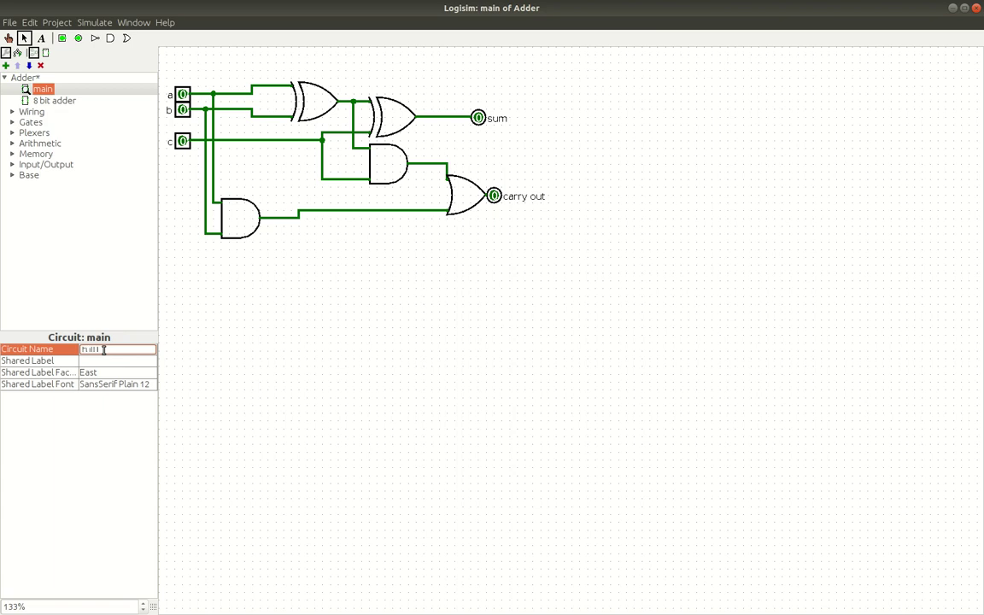
pyautogui.write('full adder')
pyautogui.press('Return')
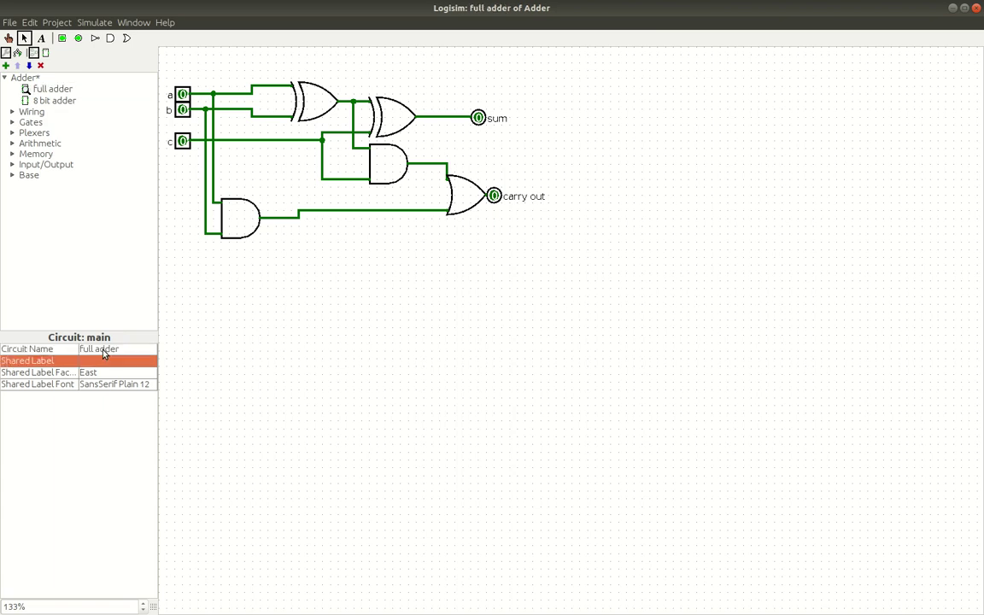
# Move the carry out pin down below the gates.
pyautogui.click(504, 202)
pyautogui.moveTo(504, 209); pyautogui.dragTo(347, 267)
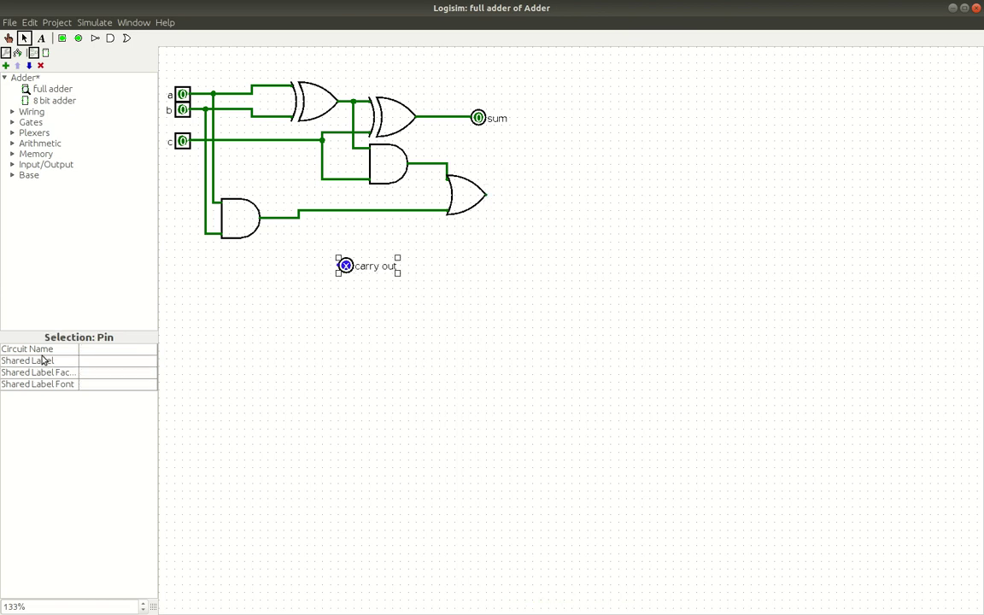
pyautogui.click(41, 89)
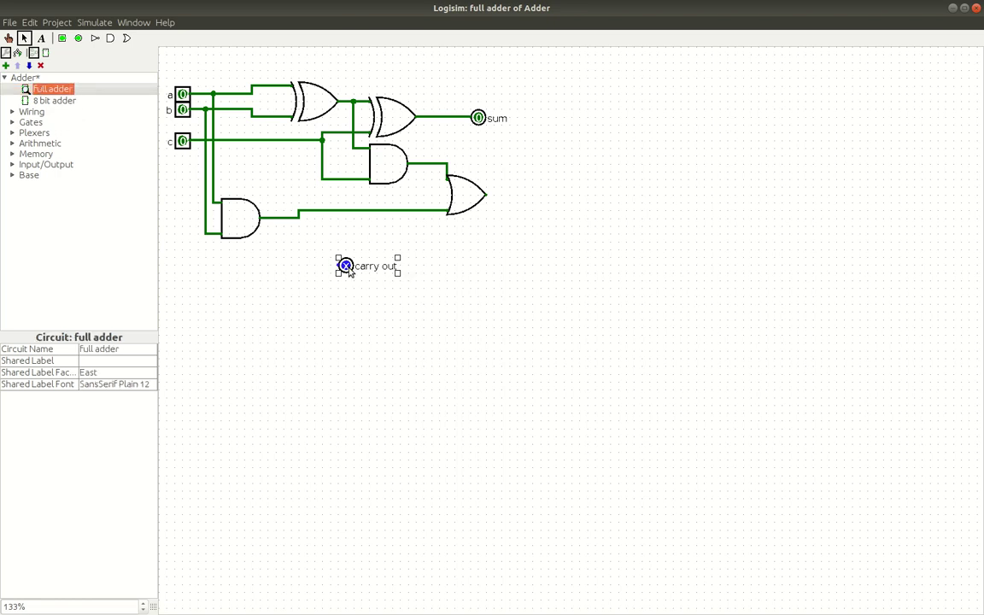
pyautogui.click(382, 211)
pyautogui.click(461, 196)
# Set the carry out pin's Facing to North and wire it to the OR gate output.
pyautogui.click(346, 267)
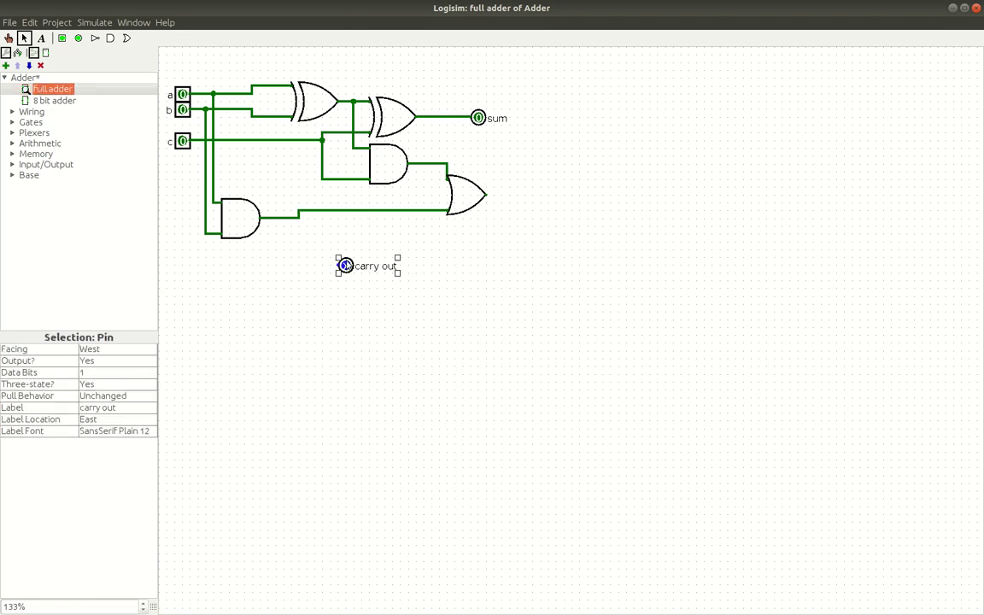
pyautogui.click(122, 349)
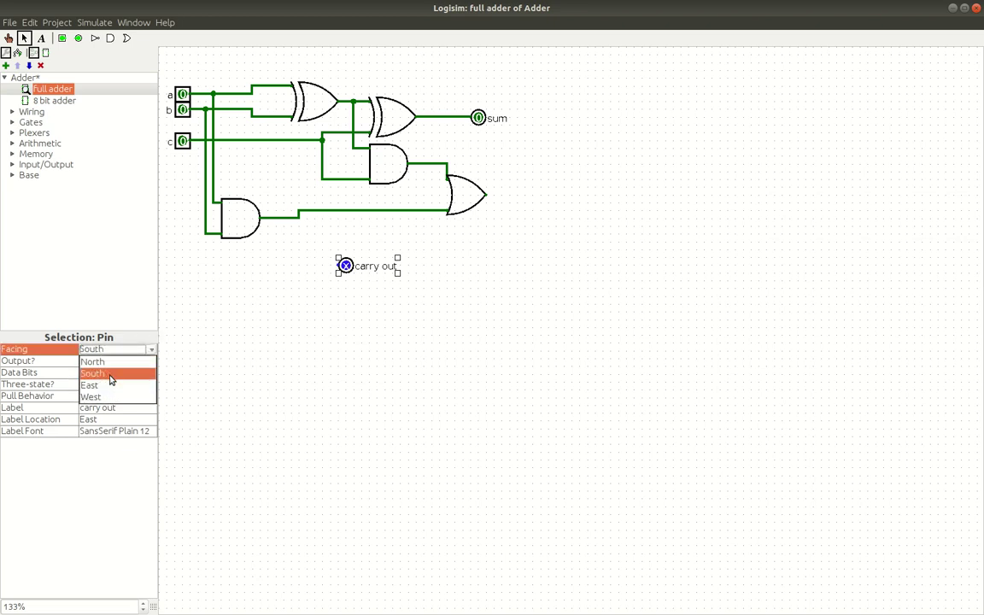
pyautogui.click(106, 376)
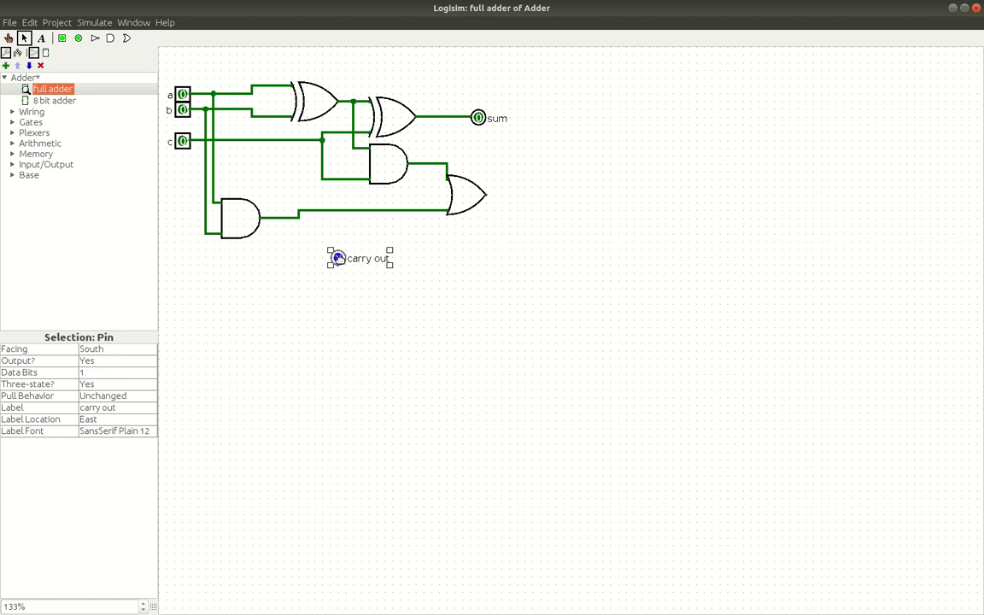
pyautogui.click(98, 350)
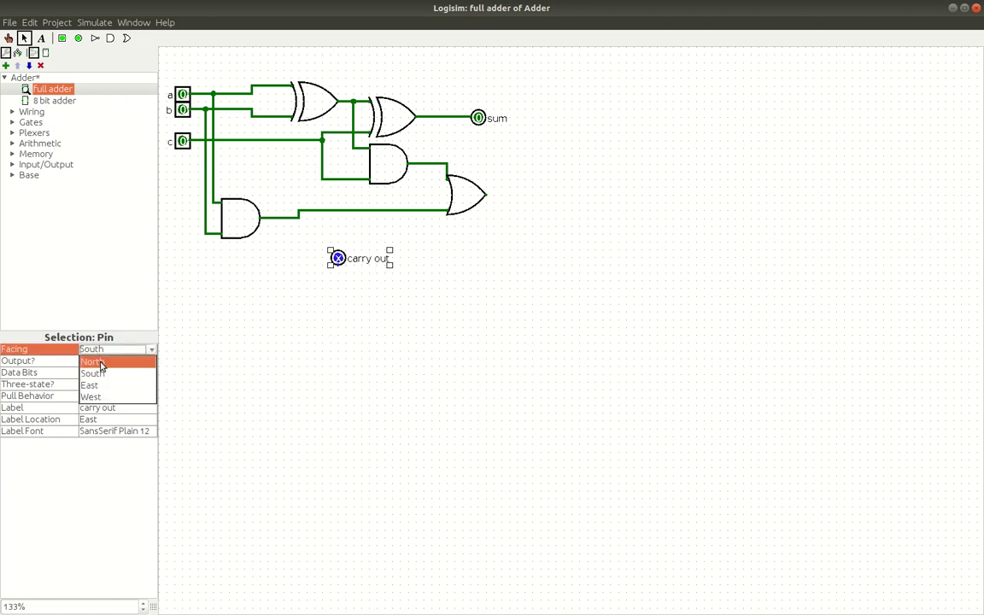
pyautogui.click(93, 361)
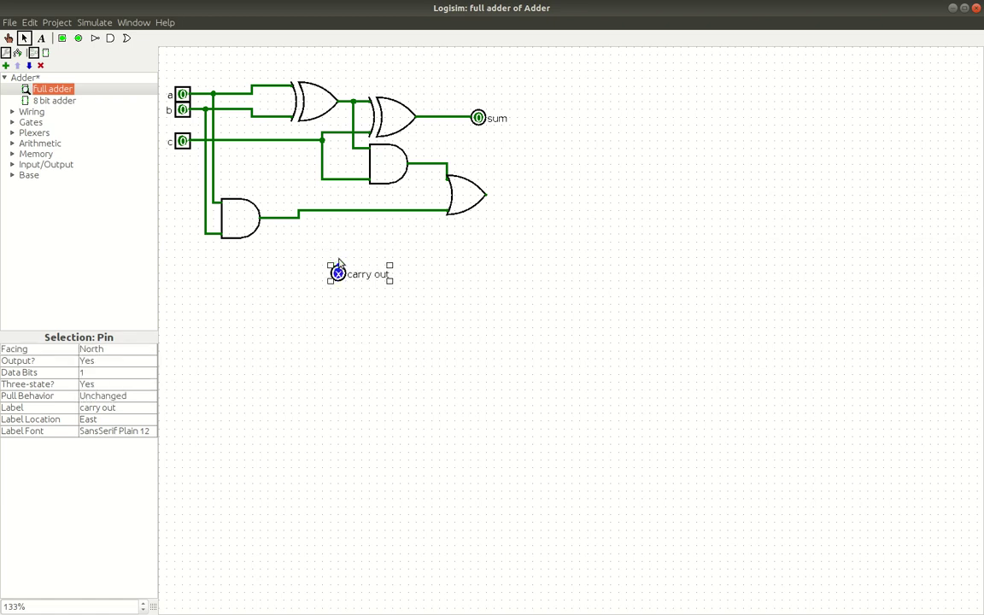
pyautogui.moveTo(341, 254); pyautogui.dragTo(494, 197)
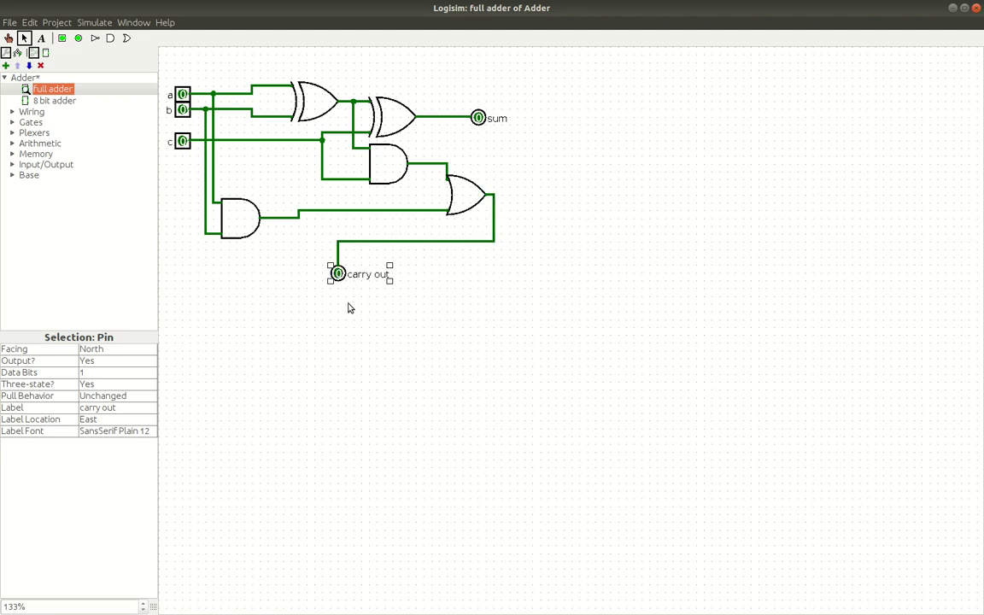
# Move pin c above the gates facing South, aligned with its wire, and shift carry out right.
pyautogui.click(183, 143)
pyautogui.moveTo(183, 143); pyautogui.dragTo(386, 63)
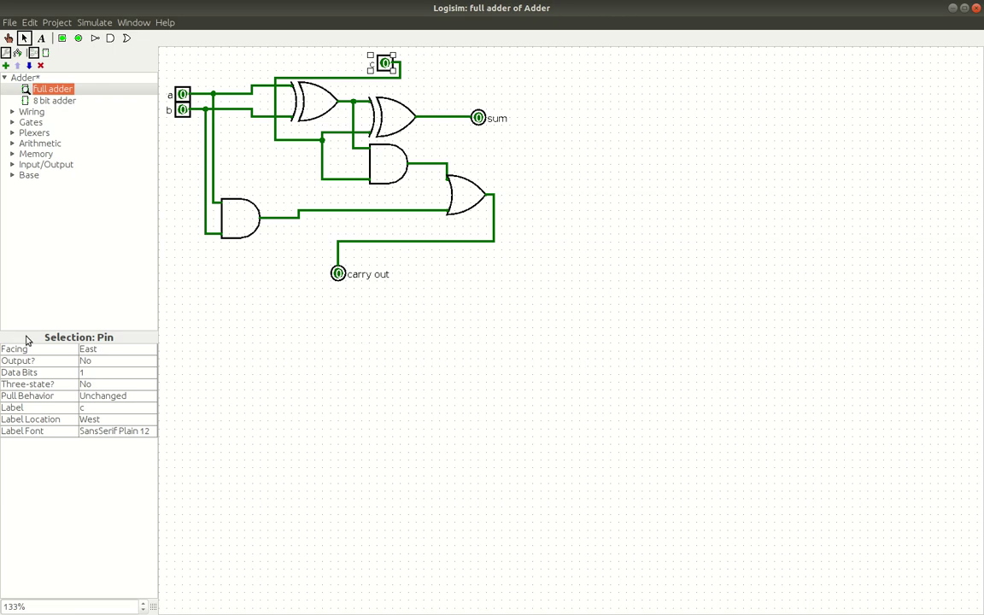
pyautogui.click(89, 350)
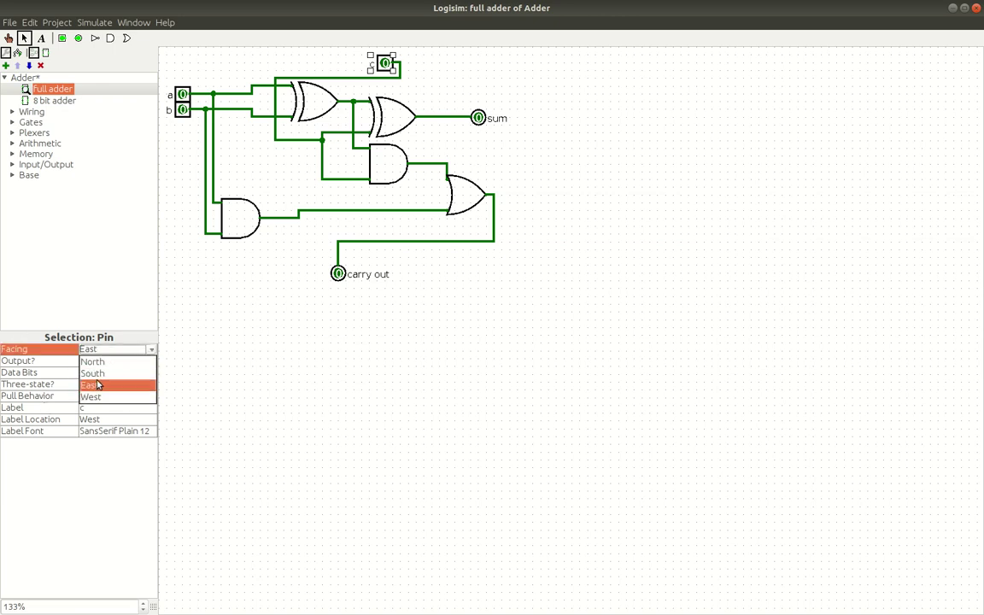
pyautogui.click(96, 378)
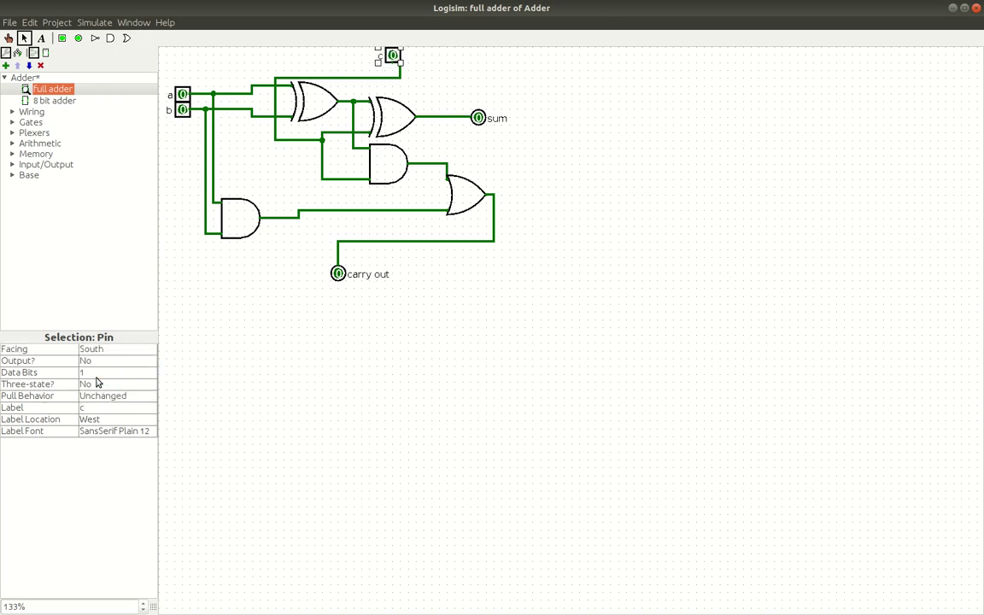
pyautogui.moveTo(393, 55)
pyautogui.mouseDown()
pyautogui.moveTo(403, 53)
pyautogui.moveTo(401, 64)
pyautogui.mouseUp()
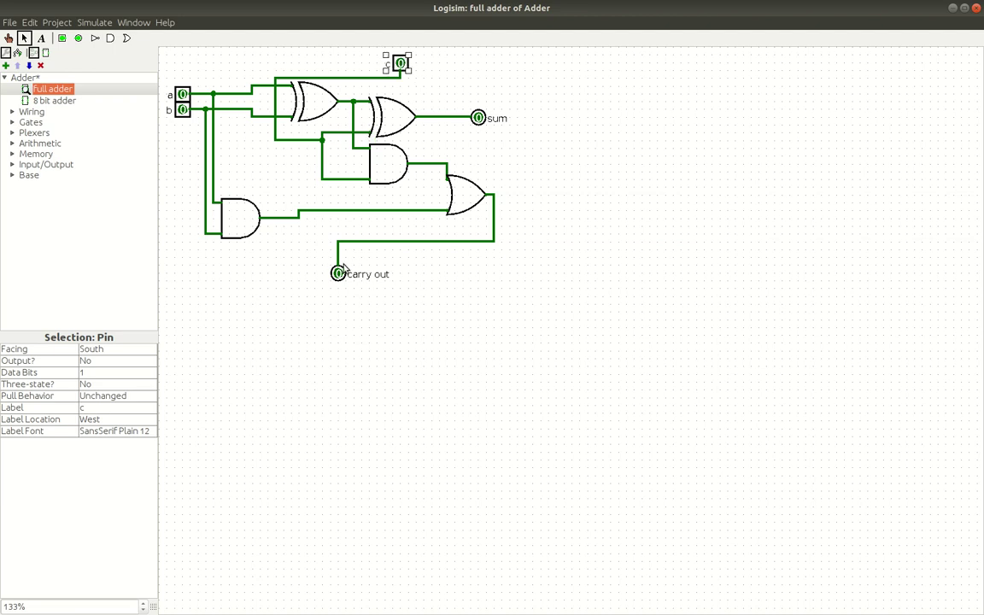
pyautogui.moveTo(338, 275); pyautogui.dragTo(391, 268)
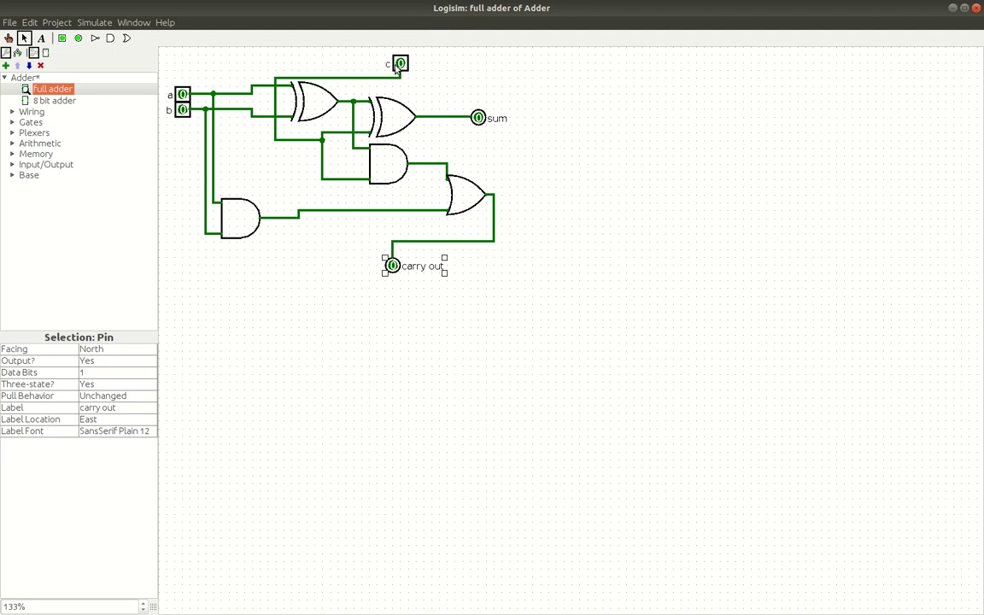
# Label pin c 'carry in'.
pyautogui.click(389, 69)
pyautogui.click(86, 409)
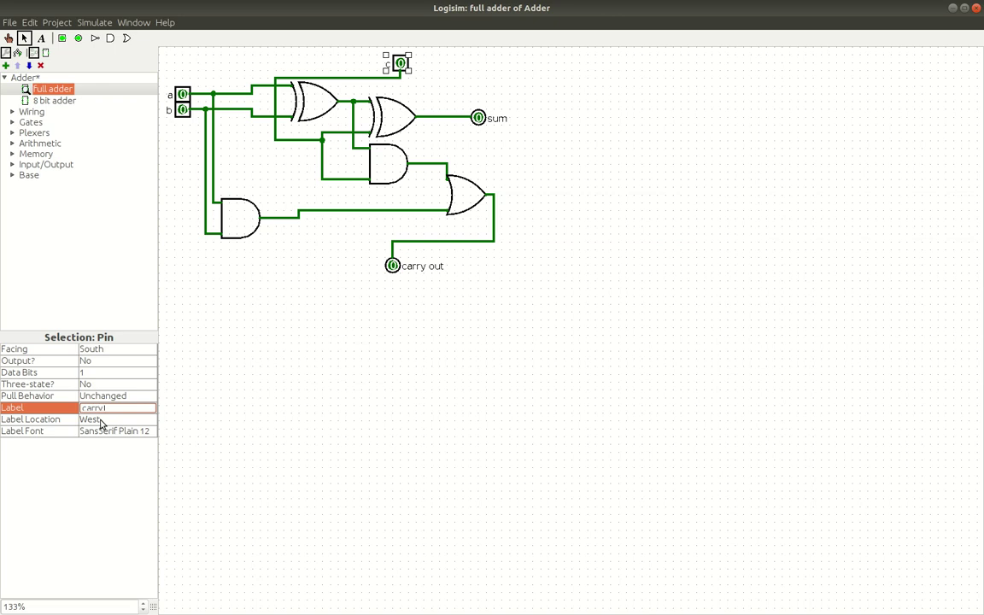
pyautogui.click(101, 423)
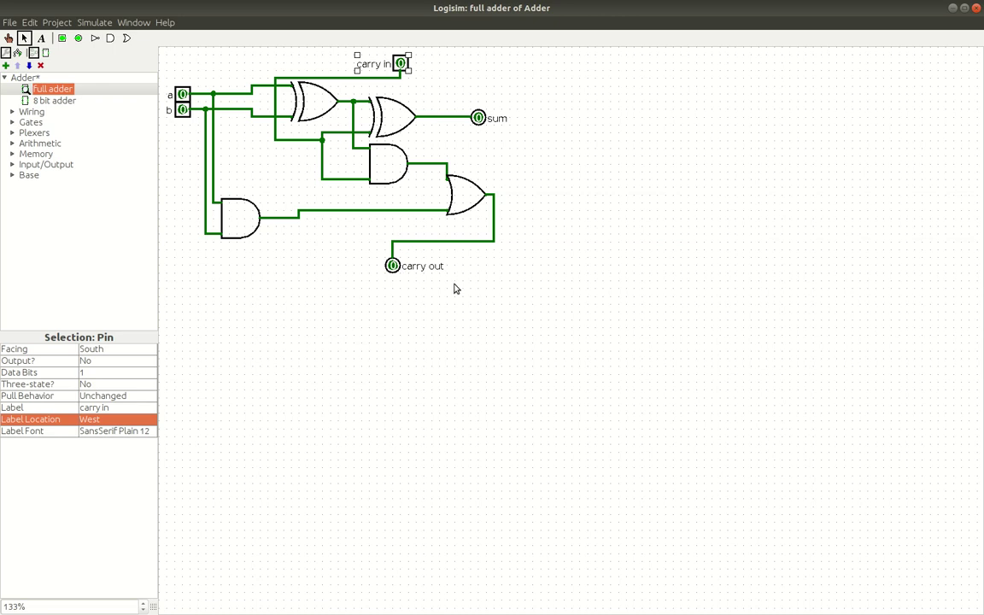
# Open the 8 bit adder circuit and stack two full adders flush in a column.
pyautogui.click(54, 103)
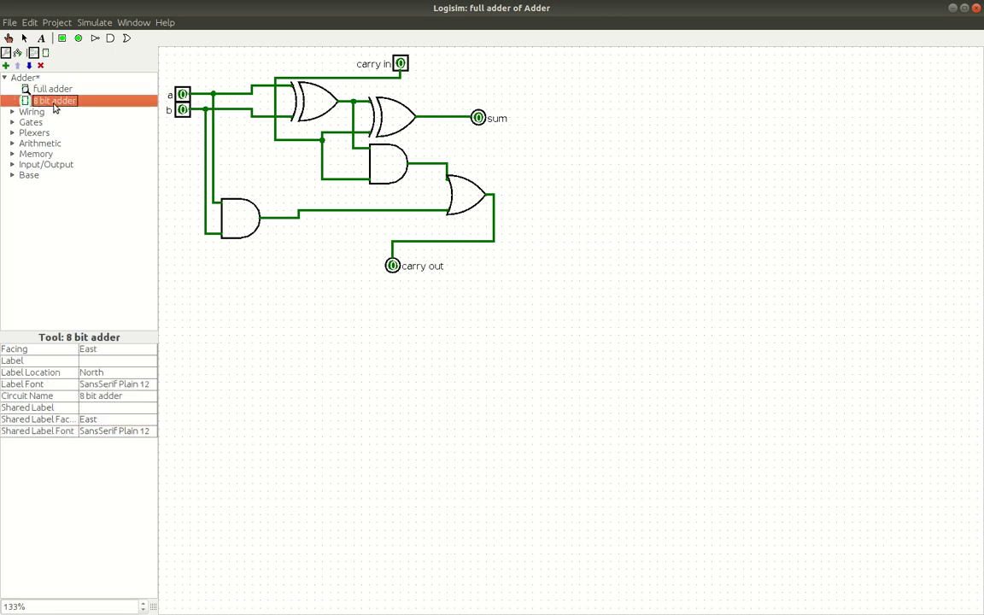
pyautogui.doubleClick(53, 102)
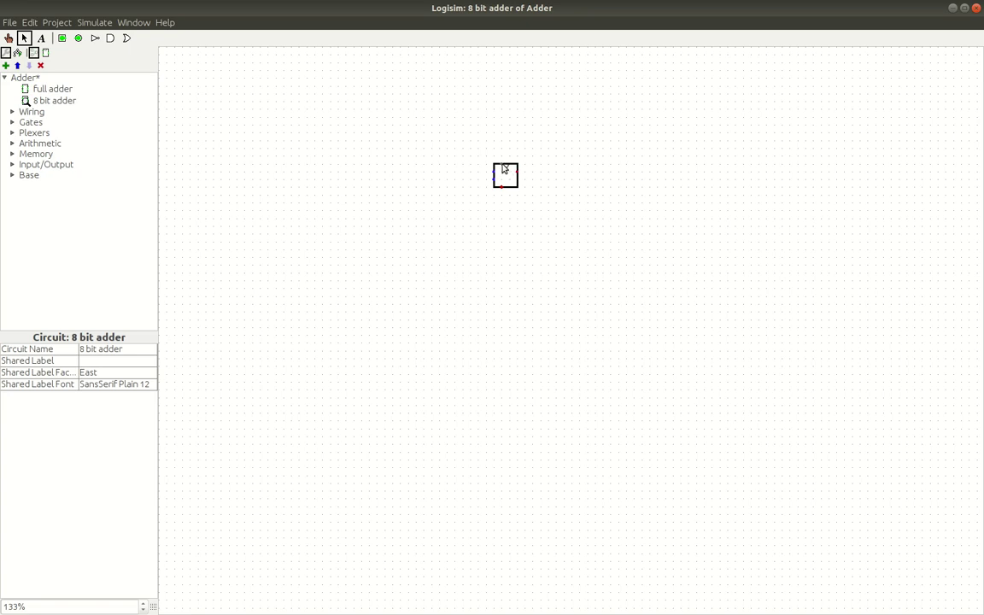
pyautogui.click(504, 168)
pyautogui.moveTo(504, 171); pyautogui.dragTo(503, 188)
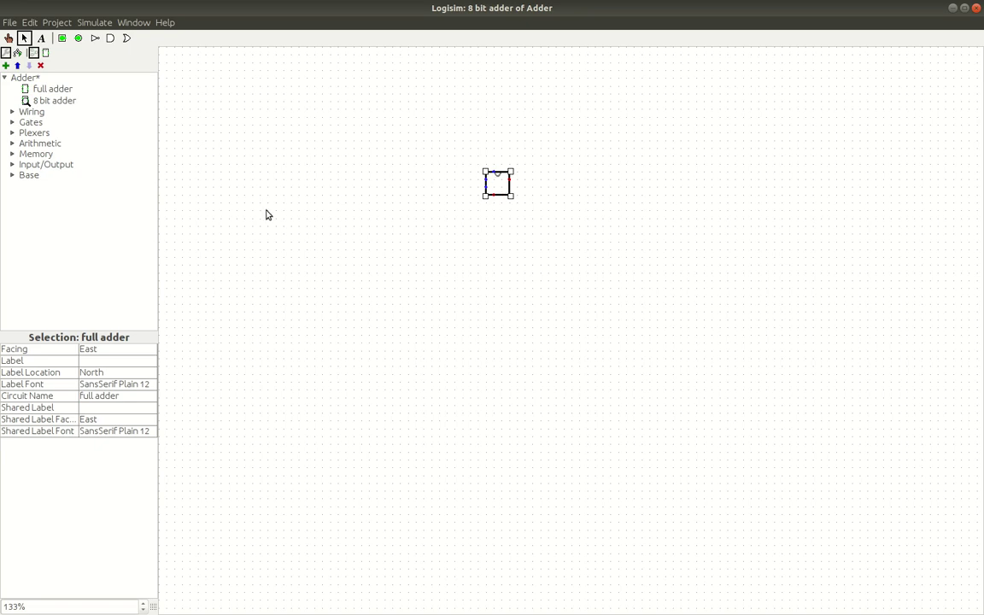
pyautogui.click(44, 89)
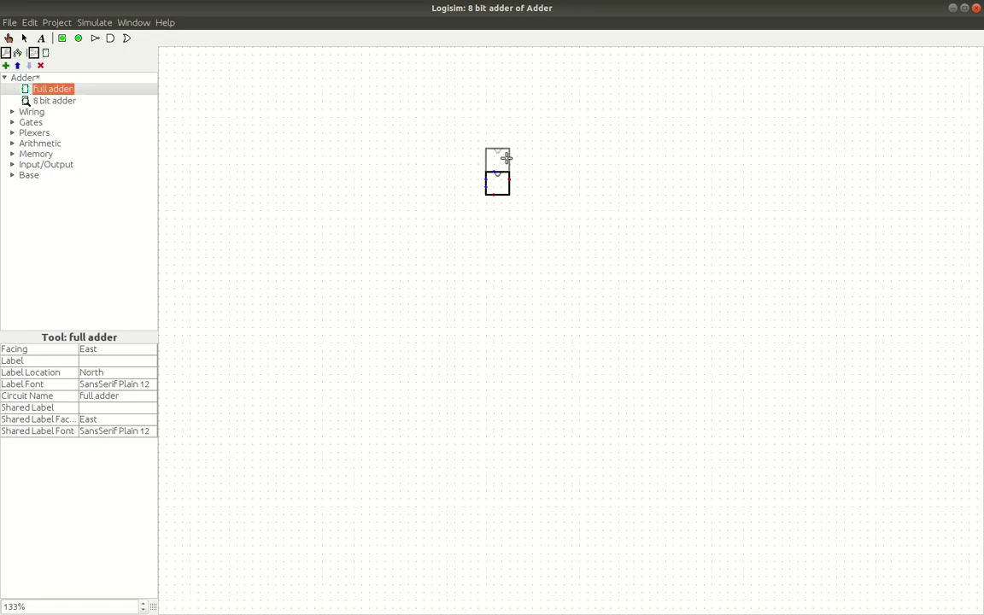
pyautogui.click(508, 158)
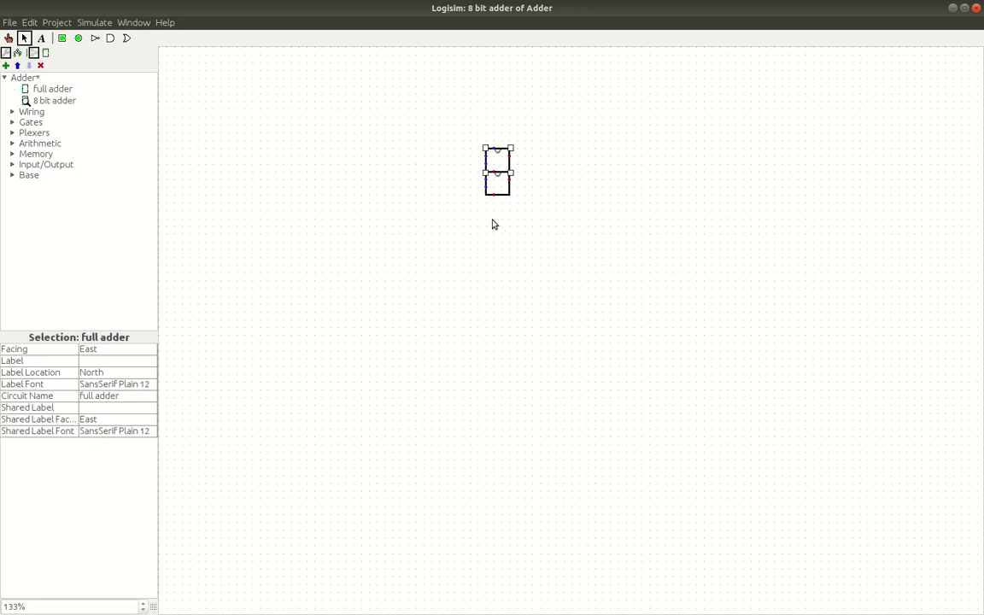
pyautogui.moveTo(500, 162)
pyautogui.mouseDown()
pyautogui.moveTo(427, 147)
pyautogui.moveTo(501, 160)
pyautogui.moveTo(493, 168)
pyautogui.mouseUp()
pyautogui.click(45, 90)
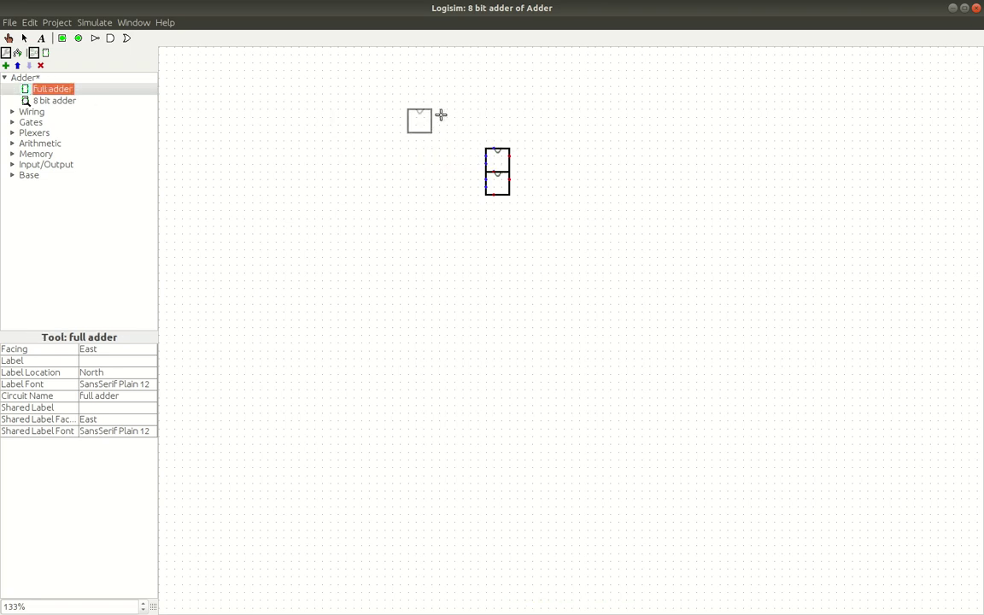
# Add six more full adders above and below to complete a column of eight.
pyautogui.click(504, 133)
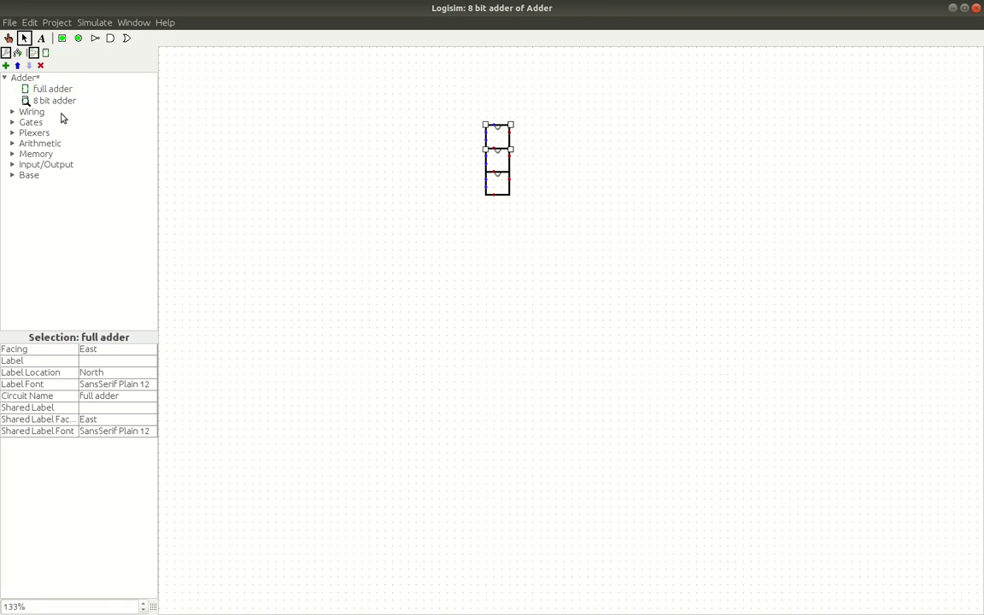
pyautogui.click(45, 89)
pyautogui.click(508, 104)
pyautogui.click(85, 89)
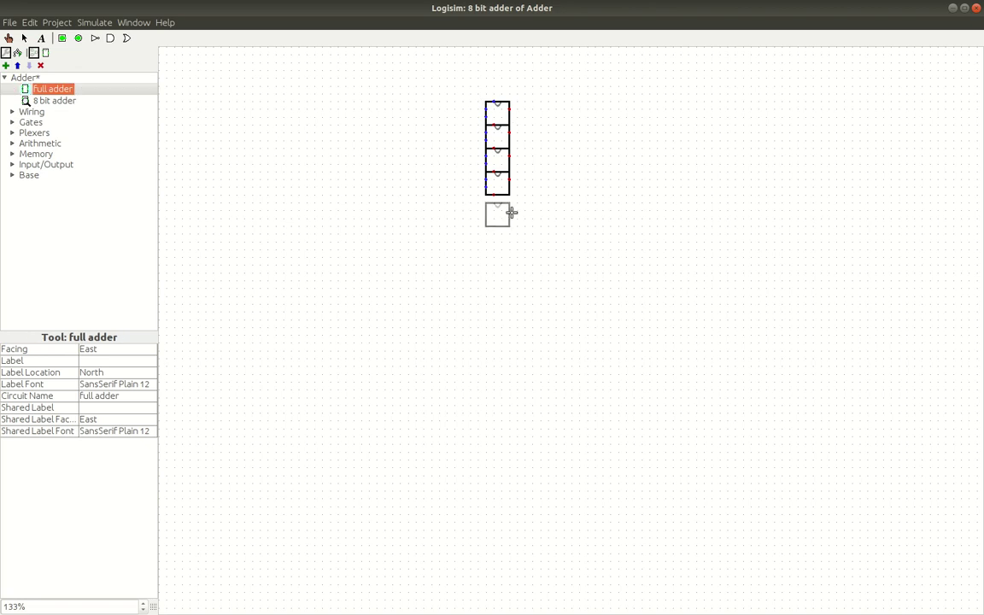
pyautogui.click(506, 202)
pyautogui.click(43, 89)
pyautogui.click(504, 229)
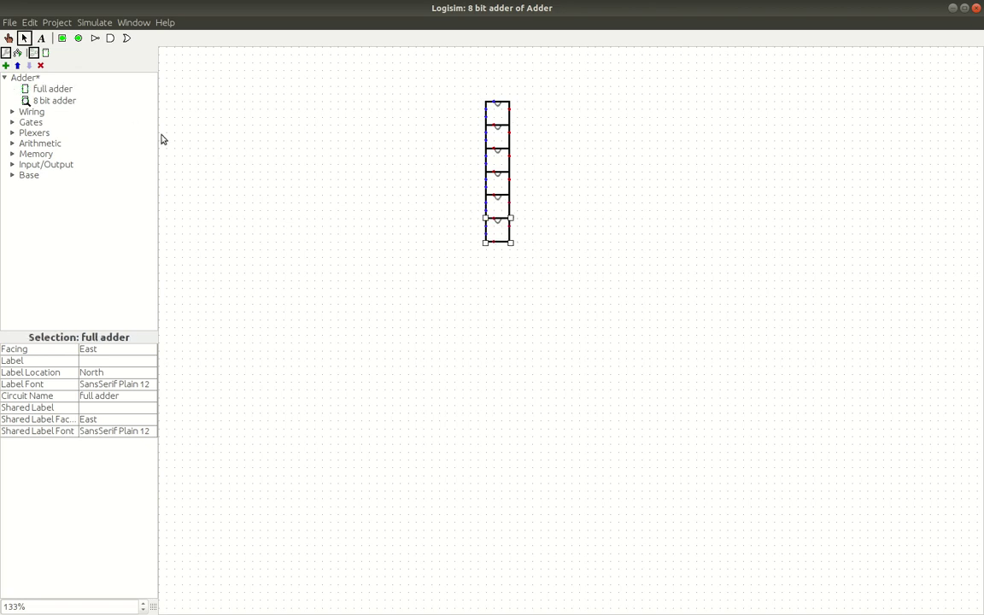
pyautogui.click(56, 89)
pyautogui.click(506, 248)
pyautogui.click(41, 89)
pyautogui.click(508, 274)
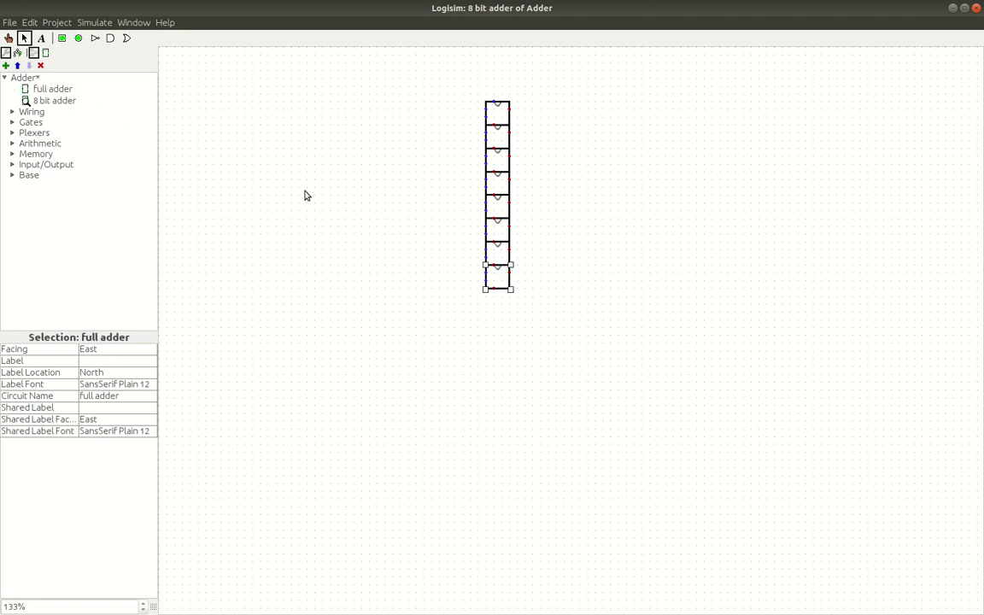
# Place an input pin left of the adders and make it 8 bits wide.
pyautogui.click(62, 39)
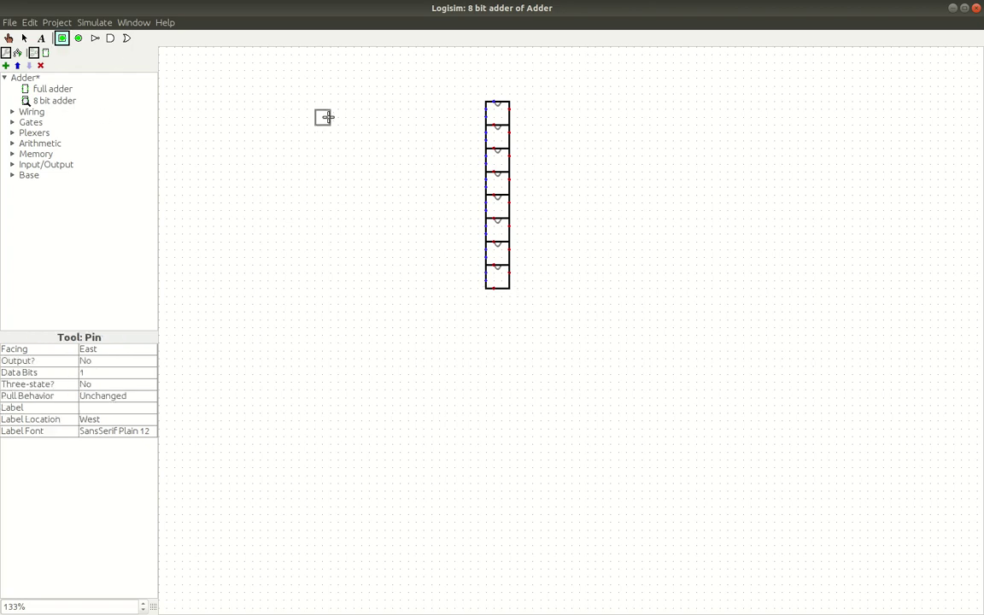
pyautogui.click(293, 102)
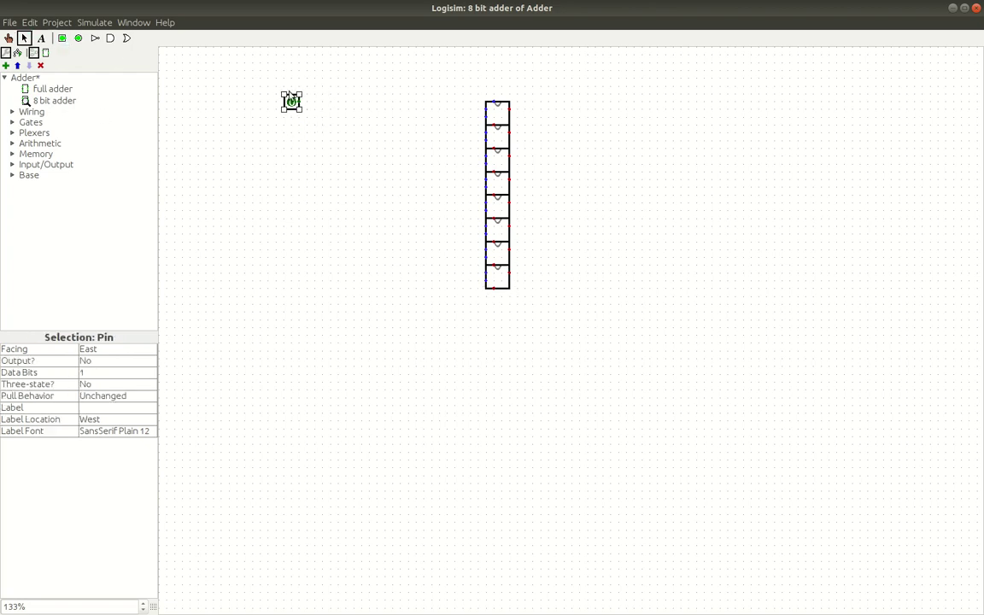
pyautogui.click(86, 372)
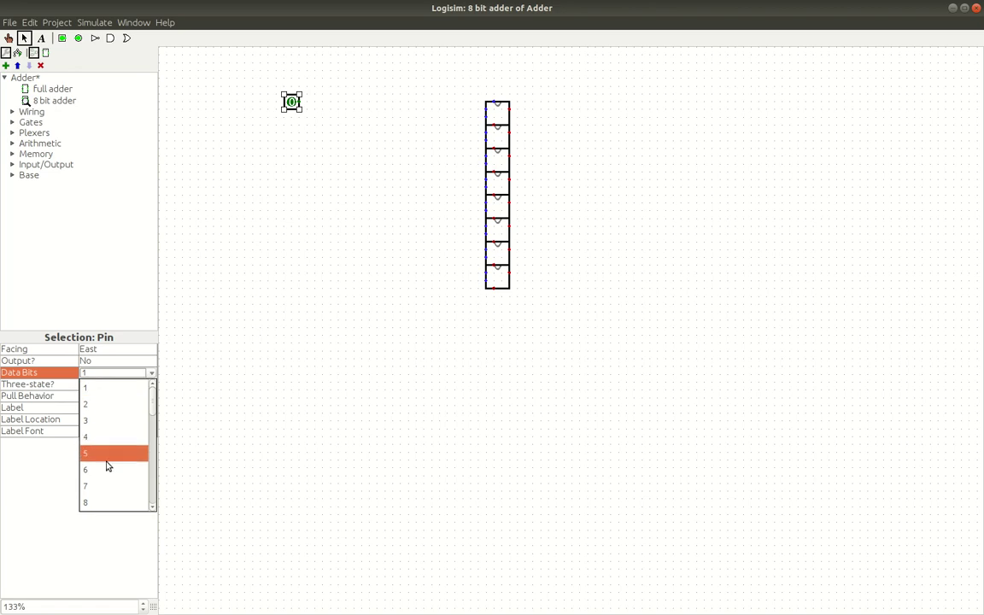
pyautogui.click(96, 502)
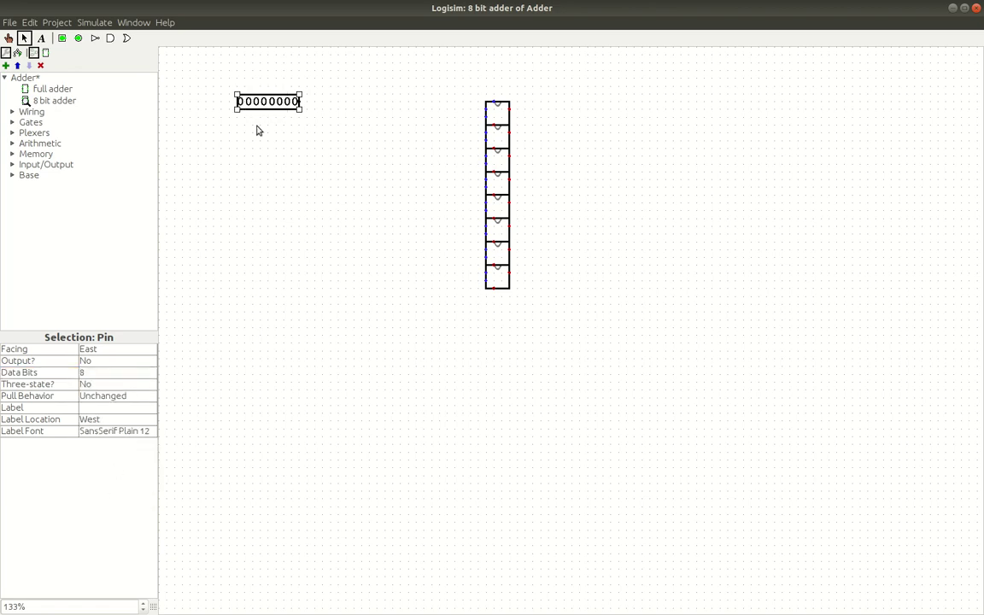
# Attach a splitter with Fan Out 8 and Bit Width In 8 to the pin's output.
pyautogui.click(13, 111)
pyautogui.click(47, 123)
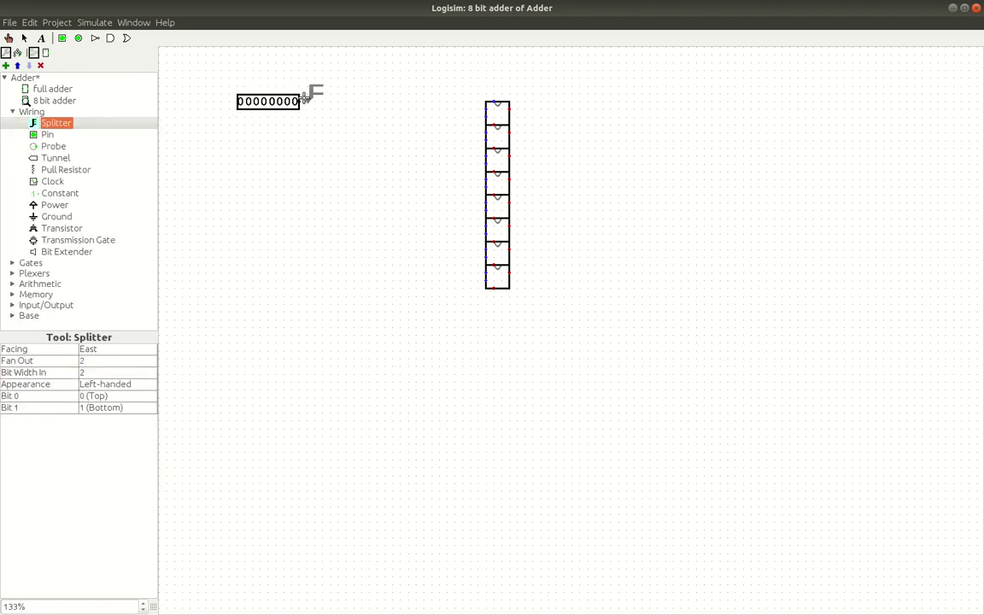
pyautogui.click(301, 101)
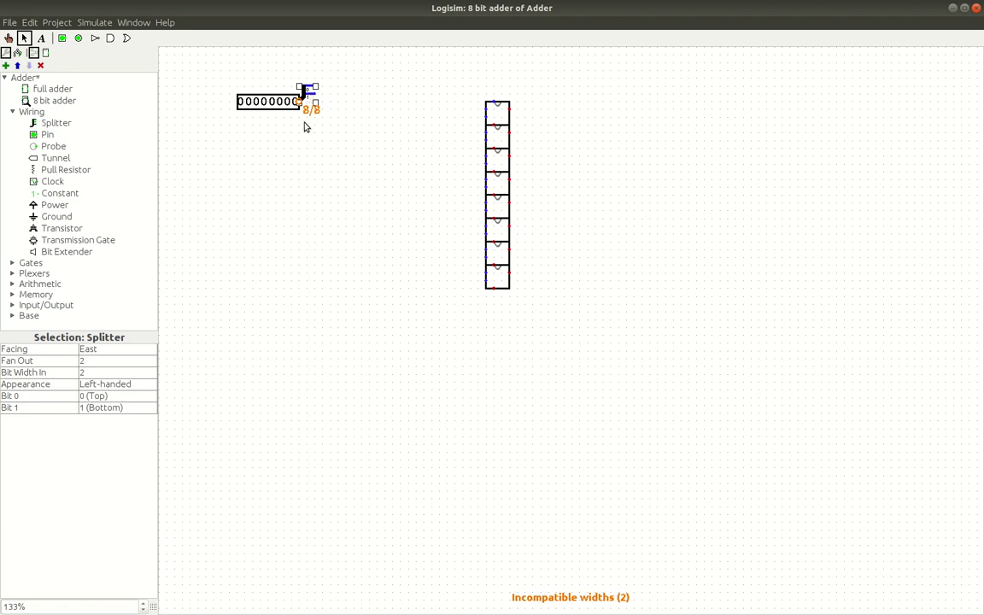
pyautogui.click(85, 361)
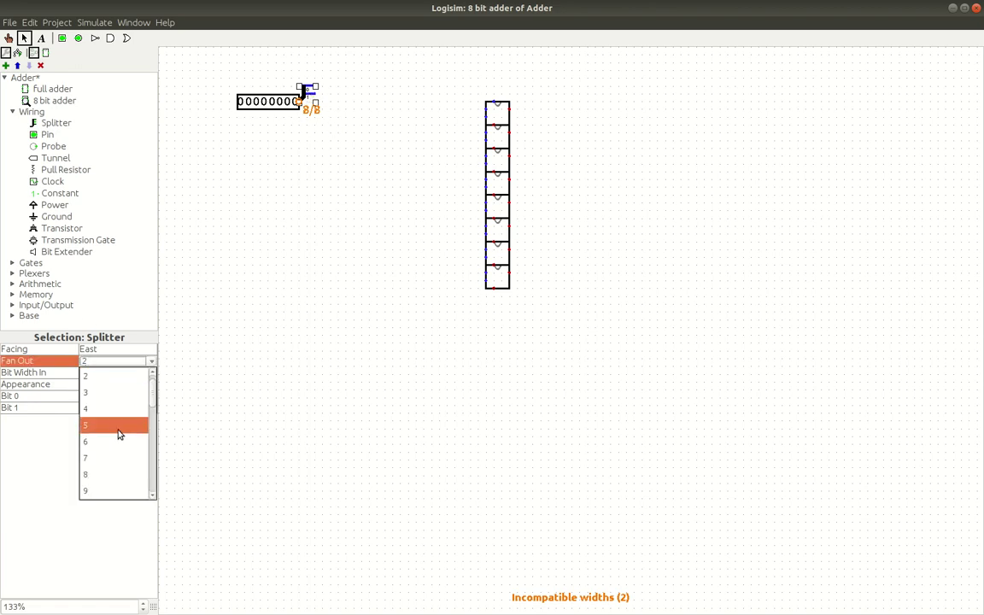
pyautogui.click(100, 475)
pyautogui.click(98, 374)
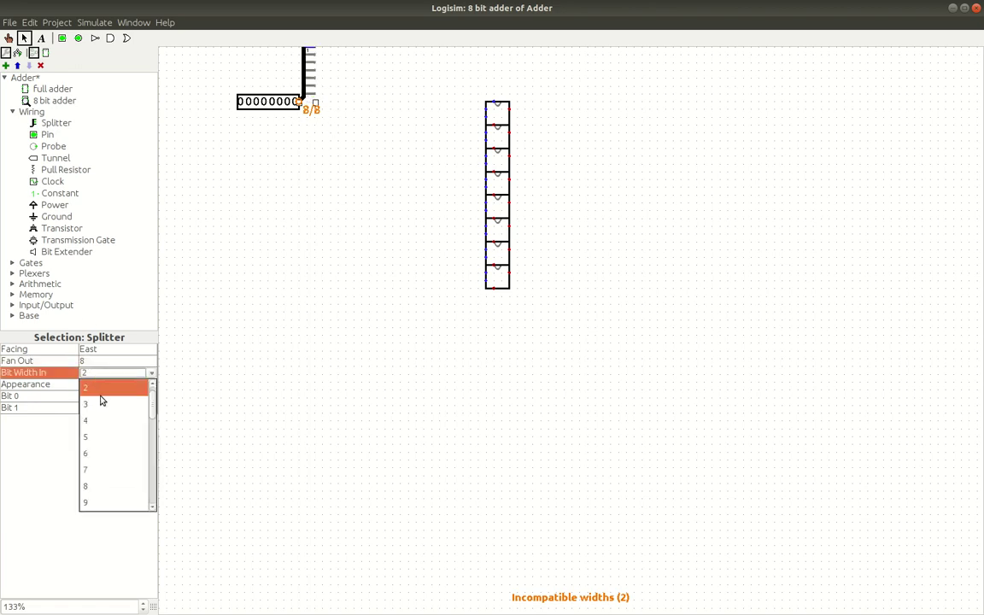
pyautogui.click(99, 486)
pyautogui.moveTo(262, 106); pyautogui.dragTo(262, 137)
pyautogui.click(306, 83)
pyautogui.moveTo(306, 83); pyautogui.dragTo(306, 108)
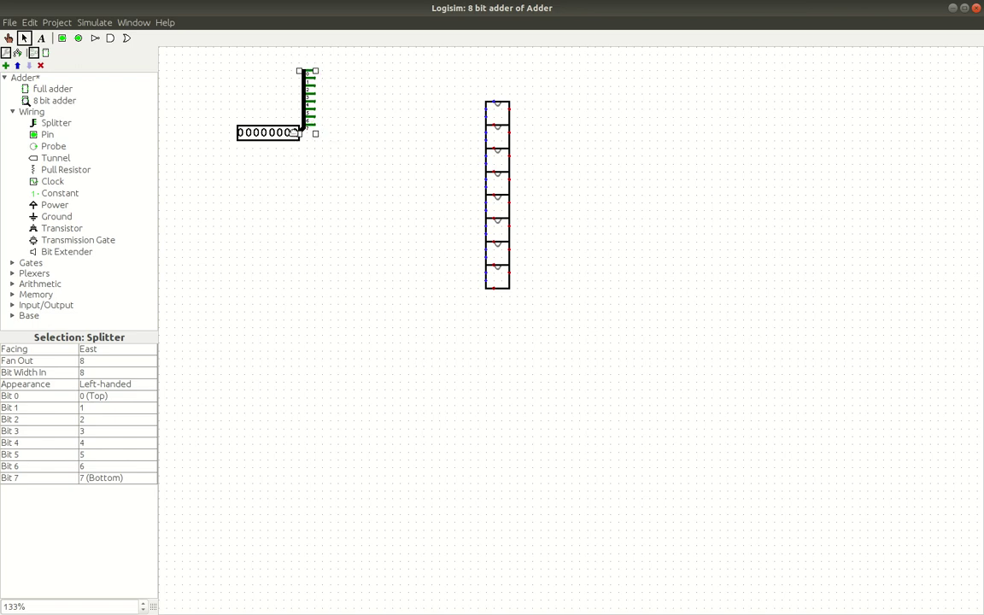
# Toggle a bit of the 8-bit input pin to test it.
pyautogui.click(7, 38)
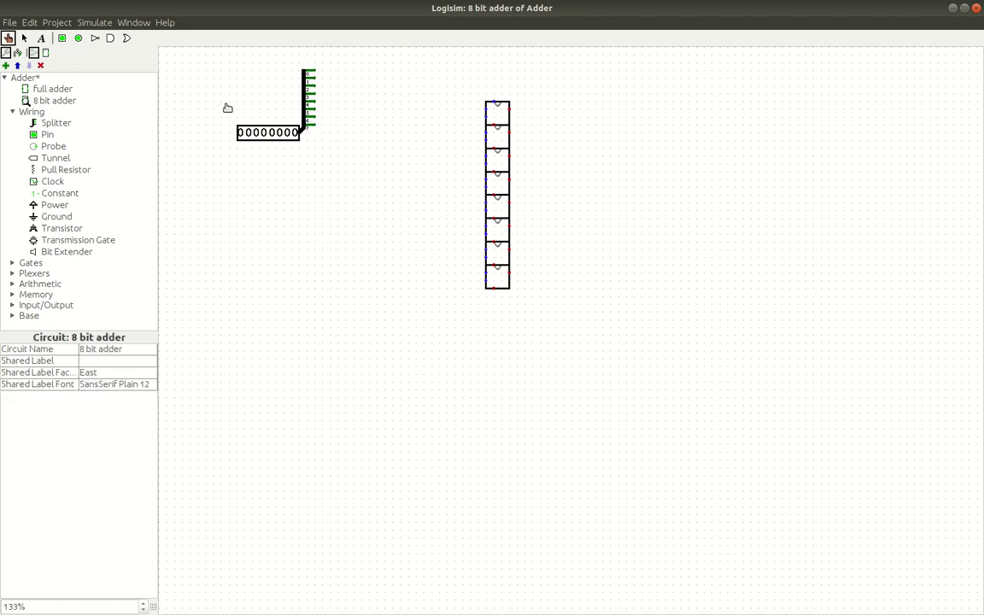
pyautogui.click(294, 134)
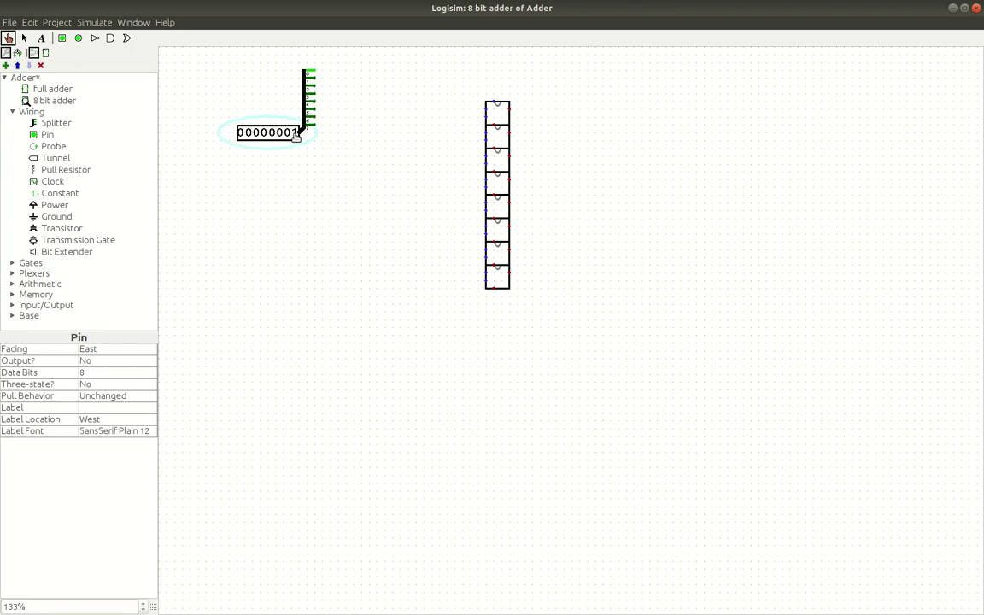
pyautogui.click(24, 38)
# Wire splitter bits 0 through 7 to their matching full adders, undoing an accidental adder move.
pyautogui.moveTo(314, 72); pyautogui.dragTo(487, 109)
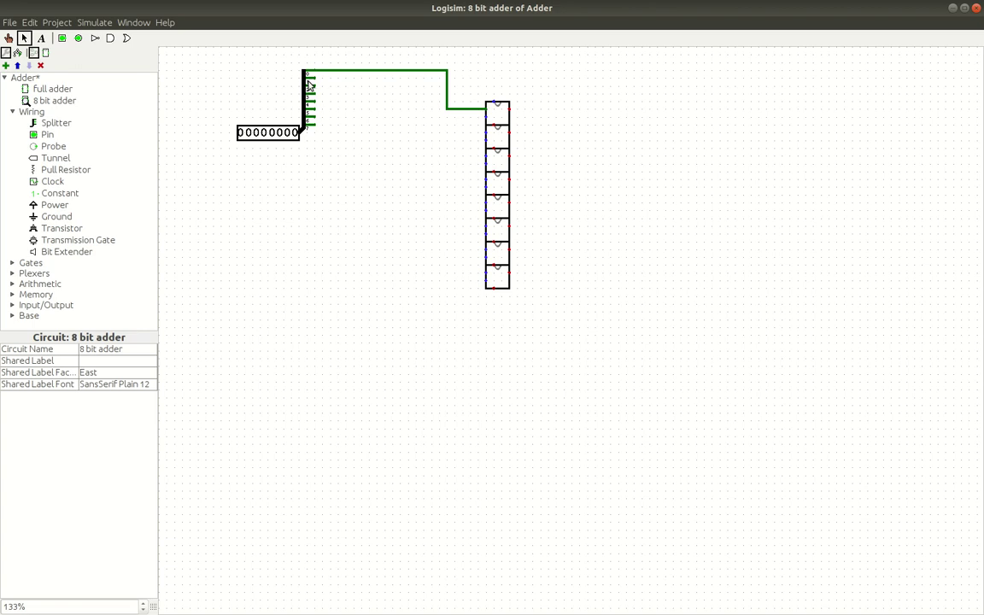
pyautogui.moveTo(313, 78); pyautogui.dragTo(431, 85)
pyautogui.moveTo(431, 86)
pyautogui.mouseDown()
pyautogui.moveTo(315, 86)
pyautogui.moveTo(429, 99)
pyautogui.moveTo(424, 179)
pyautogui.moveTo(485, 178)
pyautogui.moveTo(417, 204)
pyautogui.moveTo(418, 106)
pyautogui.moveTo(314, 104)
pyautogui.moveTo(407, 109)
pyautogui.moveTo(409, 231)
pyautogui.moveTo(485, 226)
pyautogui.moveTo(416, 246)
pyautogui.moveTo(400, 246)
pyautogui.moveTo(400, 123)
pyautogui.moveTo(309, 117)
pyautogui.mouseUp()
pyautogui.moveTo(309, 125); pyautogui.dragTo(486, 273)
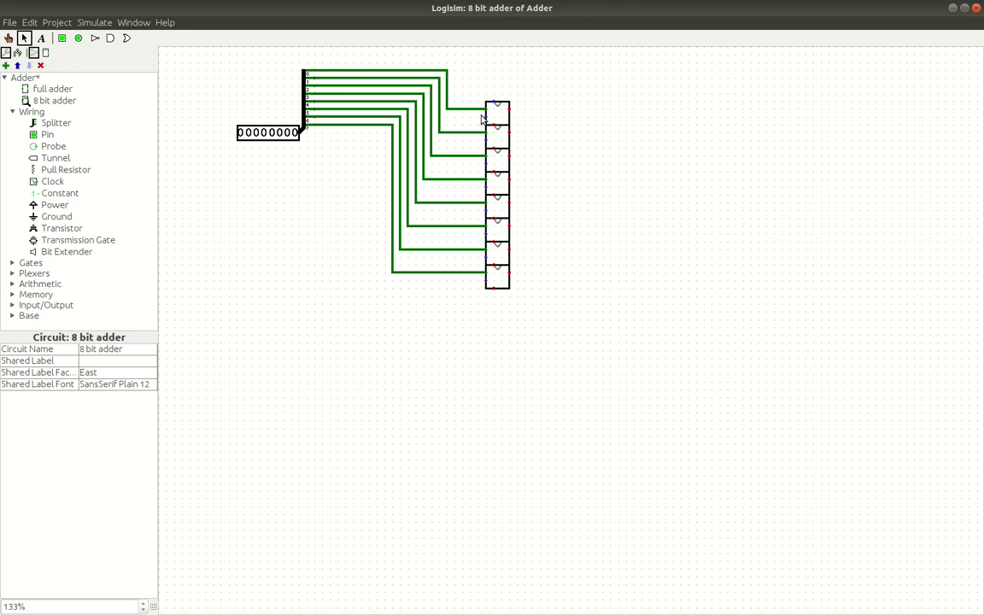
pyautogui.moveTo(488, 256); pyautogui.dragTo(500, 274)
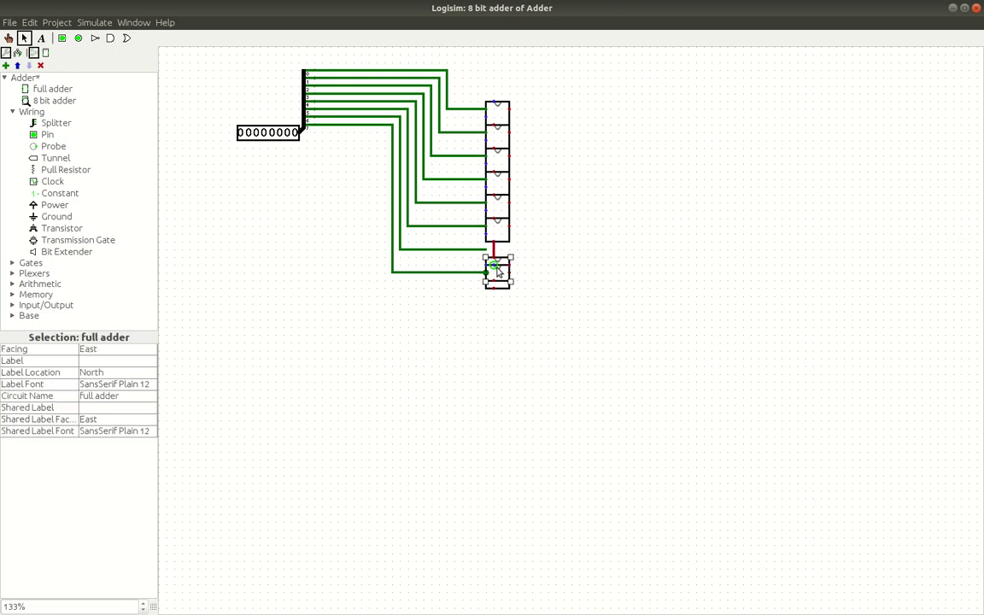
pyautogui.hotkey('ctrl', 'z')
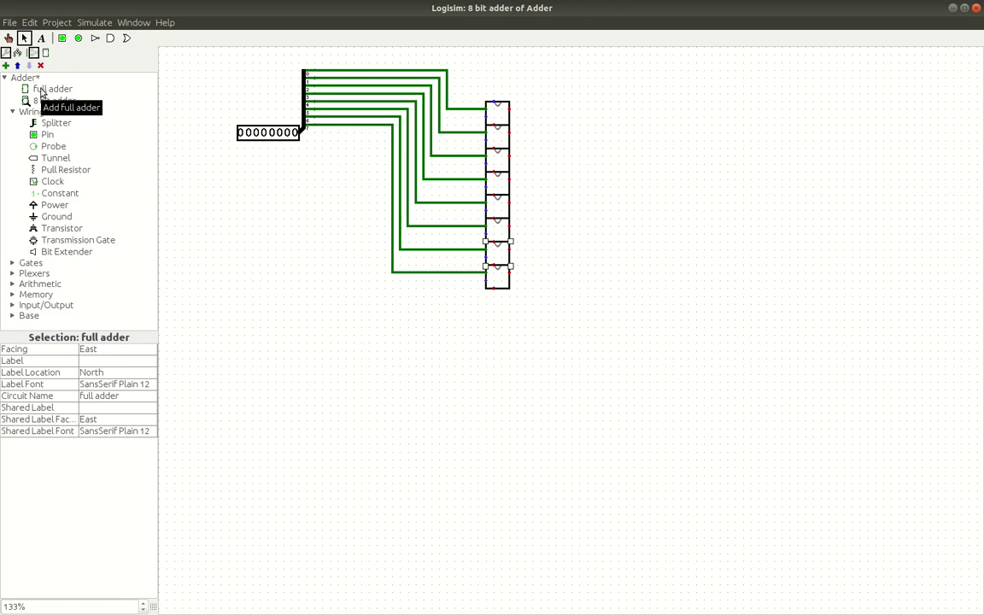
# Duplicate the input pin and splitter with Ctrl+D and move the copy below the originals.
pyautogui.moveTo(330, 162); pyautogui.dragTo(229, 61)
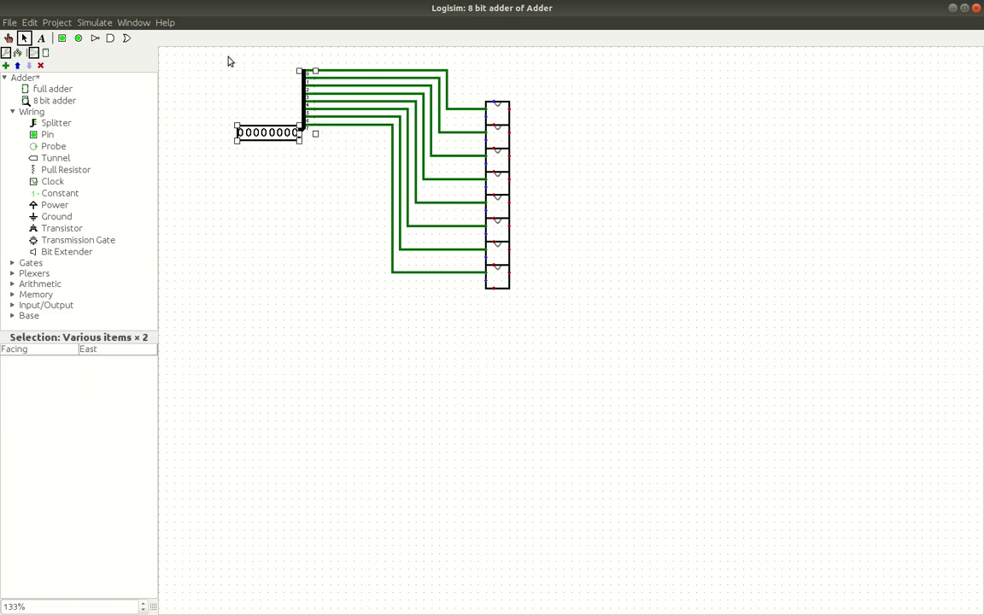
pyautogui.hotkey('ctrl', 'd')
pyautogui.click(288, 149)
pyautogui.moveTo(288, 149)
pyautogui.mouseDown()
pyautogui.moveTo(273, 191)
pyautogui.moveTo(279, 150)
pyautogui.moveTo(297, 147)
pyautogui.moveTo(284, 159)
pyautogui.moveTo(288, 152)
pyautogui.mouseUp()
pyautogui.hotkey('ctrl', 'z')
pyautogui.hotkey('ctrl', 'd')
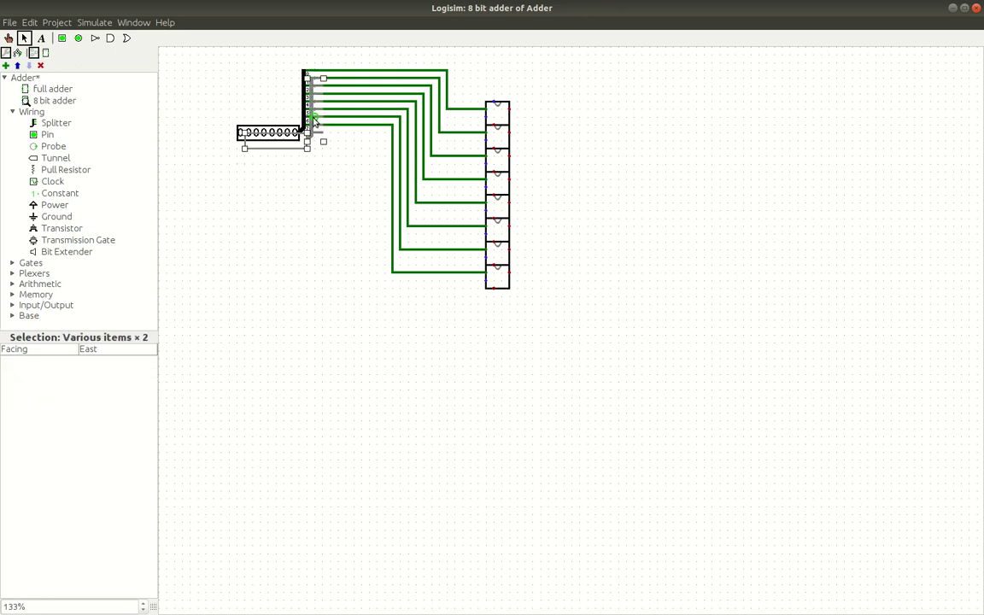
pyautogui.moveTo(314, 141); pyautogui.dragTo(303, 207)
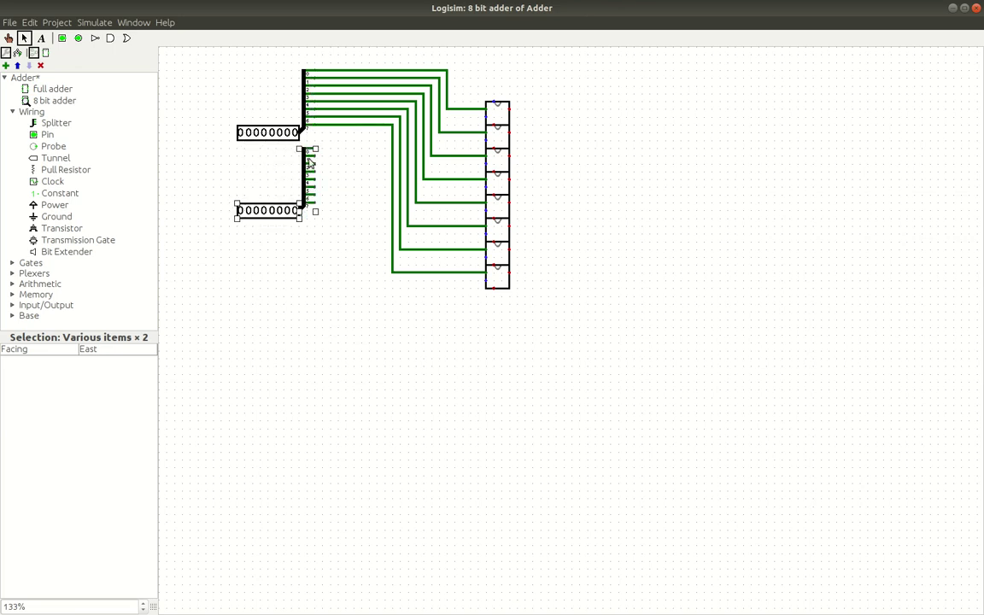
# Wire the second splitter's bits into the full adders' other inputs.
pyautogui.moveTo(315, 148)
pyautogui.mouseDown()
pyautogui.moveTo(468, 147)
pyautogui.moveTo(471, 119)
pyautogui.moveTo(446, 125)
pyautogui.moveTo(483, 123)
pyautogui.moveTo(451, 169)
pyautogui.moveTo(378, 165)
pyautogui.moveTo(459, 165)
pyautogui.moveTo(313, 156)
pyautogui.moveTo(423, 171)
pyautogui.moveTo(373, 175)
pyautogui.moveTo(369, 164)
pyautogui.mouseUp()
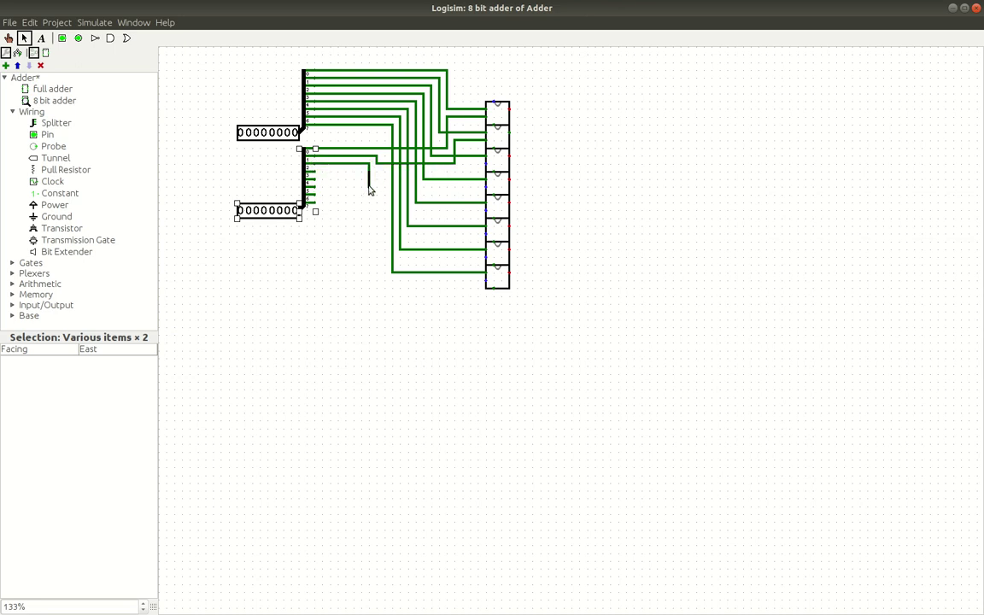
pyautogui.moveTo(370, 180); pyautogui.dragTo(470, 176)
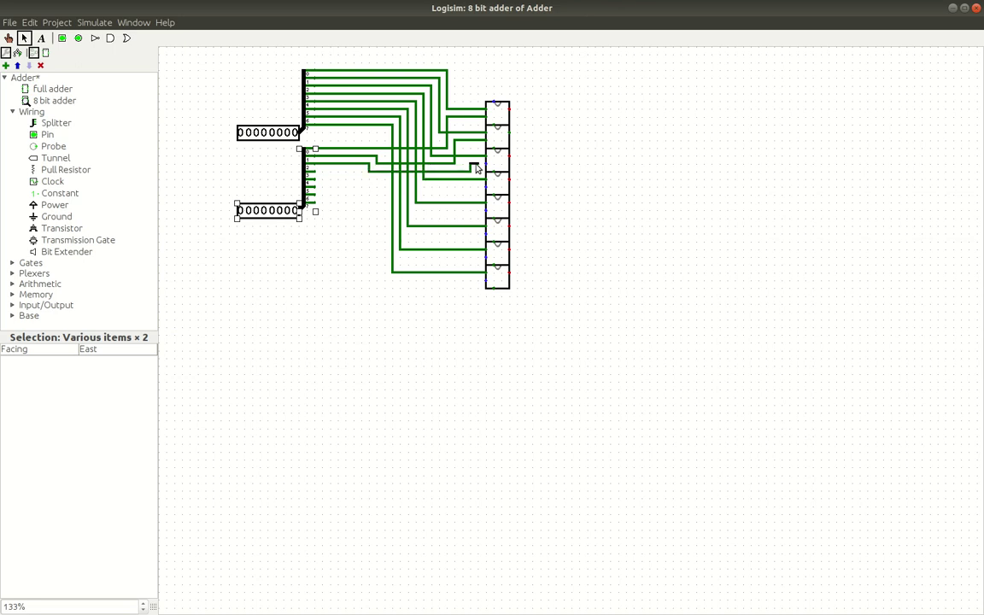
pyautogui.moveTo(316, 173); pyautogui.dragTo(484, 282)
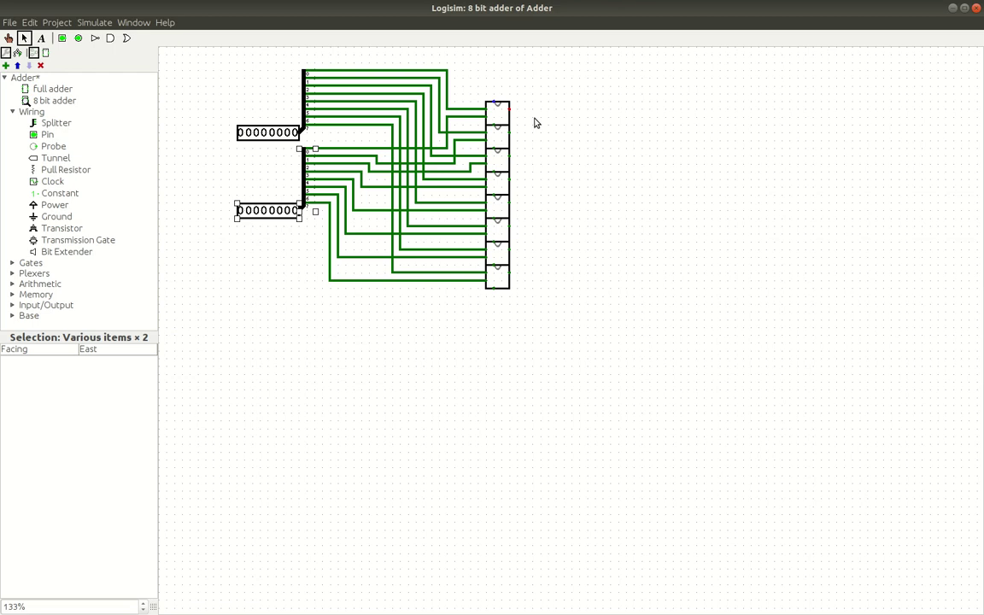
# Add a constant with value 0, facing South, onto the top full adder's carry input.
pyautogui.click(55, 194)
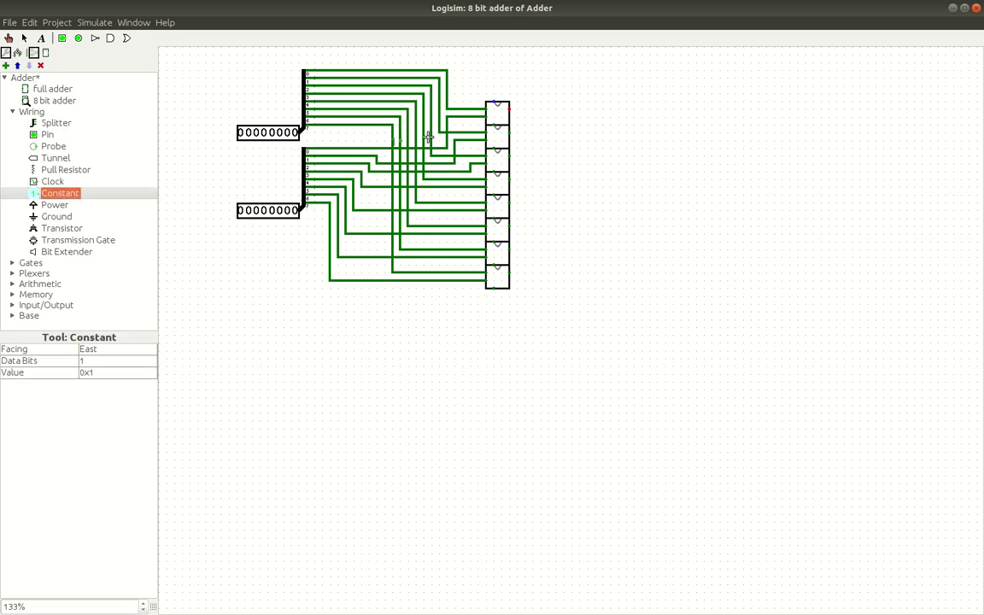
pyautogui.click(492, 93)
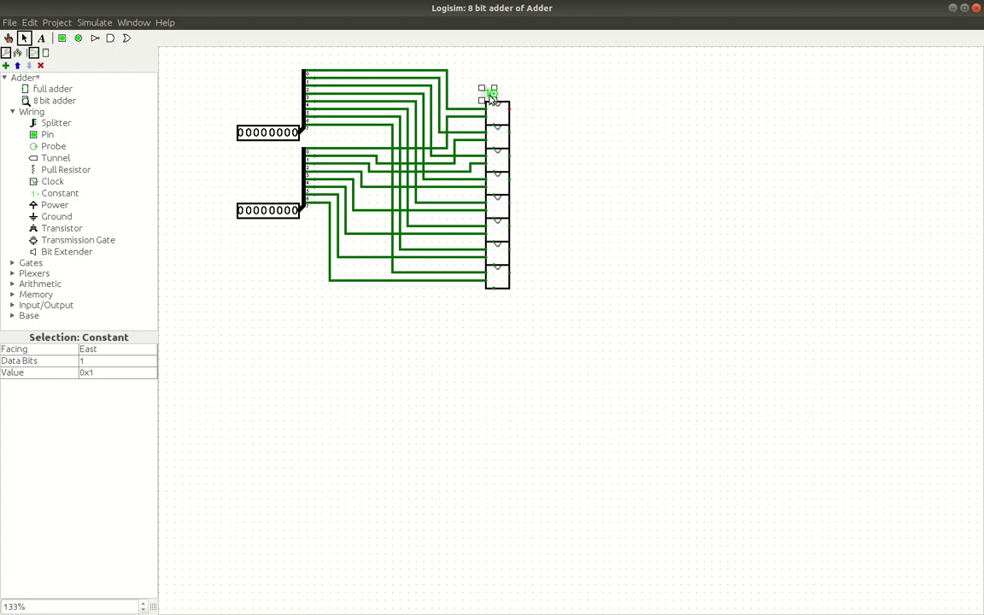
pyautogui.click(115, 373)
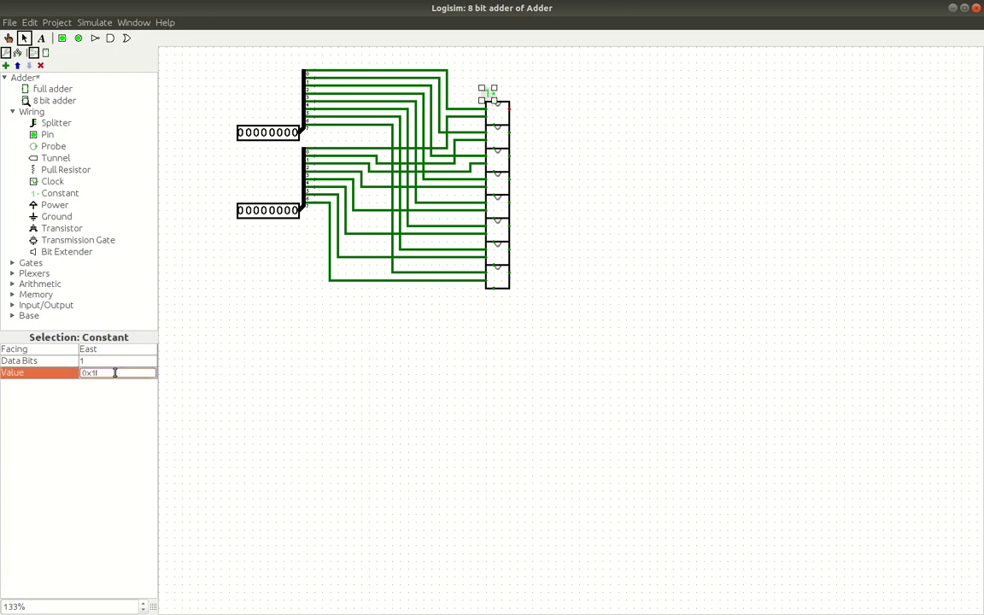
pyautogui.press('Return')
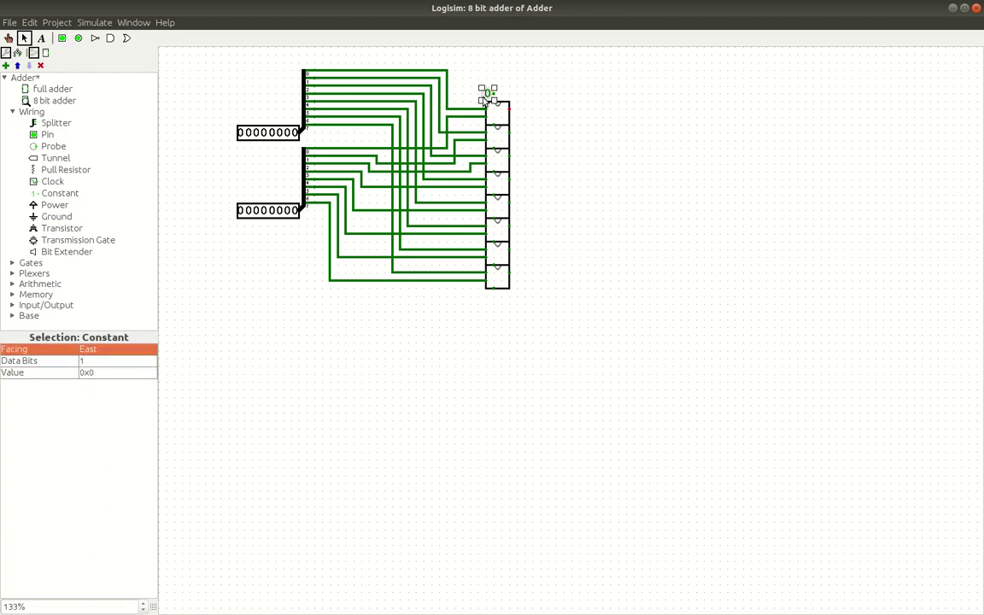
pyautogui.click(94, 350)
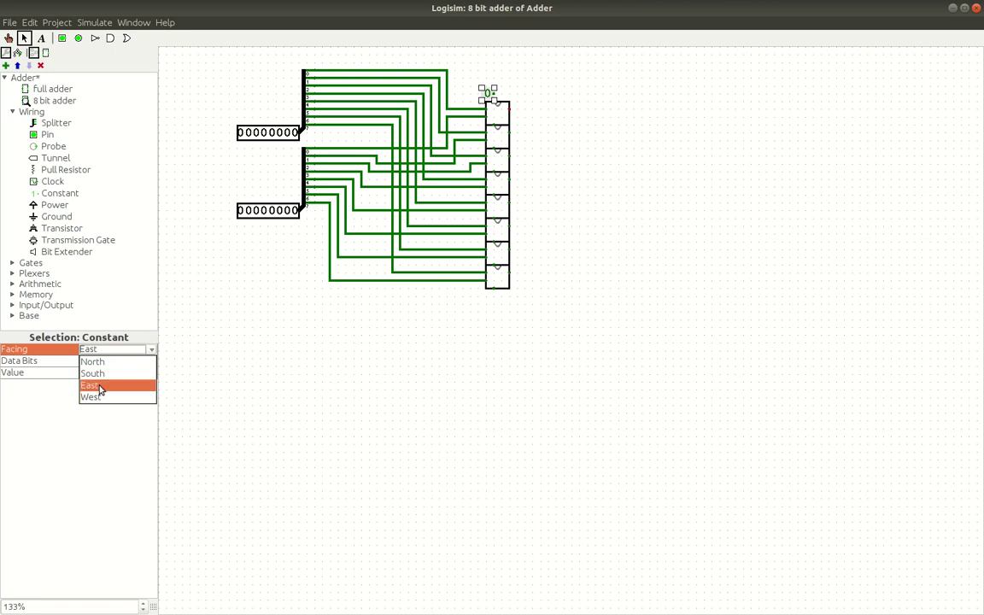
pyautogui.click(101, 386)
pyautogui.click(105, 357)
pyautogui.click(103, 374)
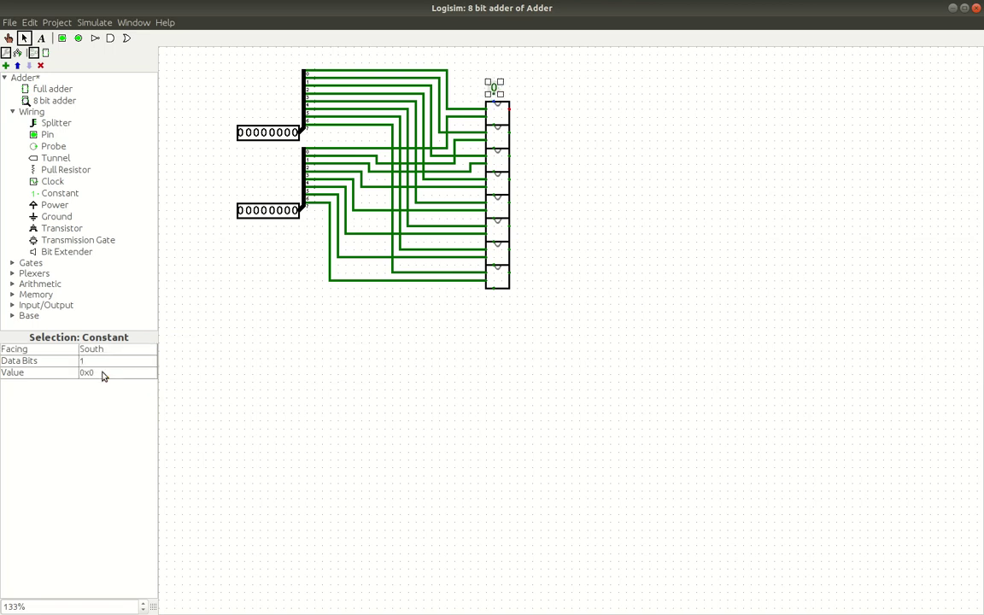
pyautogui.moveTo(494, 87); pyautogui.dragTo(496, 98)
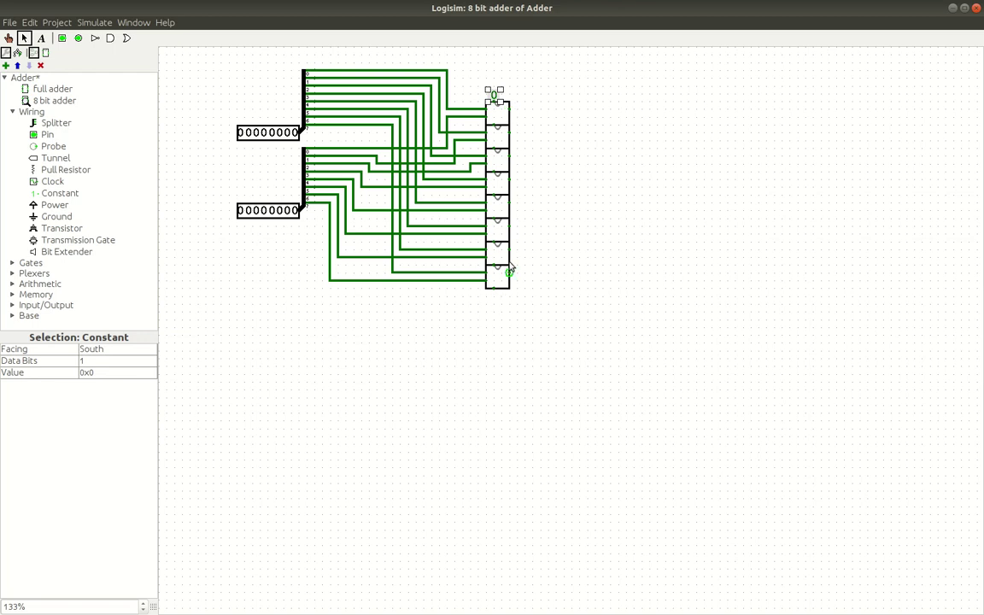
# Place an output pin right of the adders with a west-facing splitter against it.
pyautogui.click(78, 38)
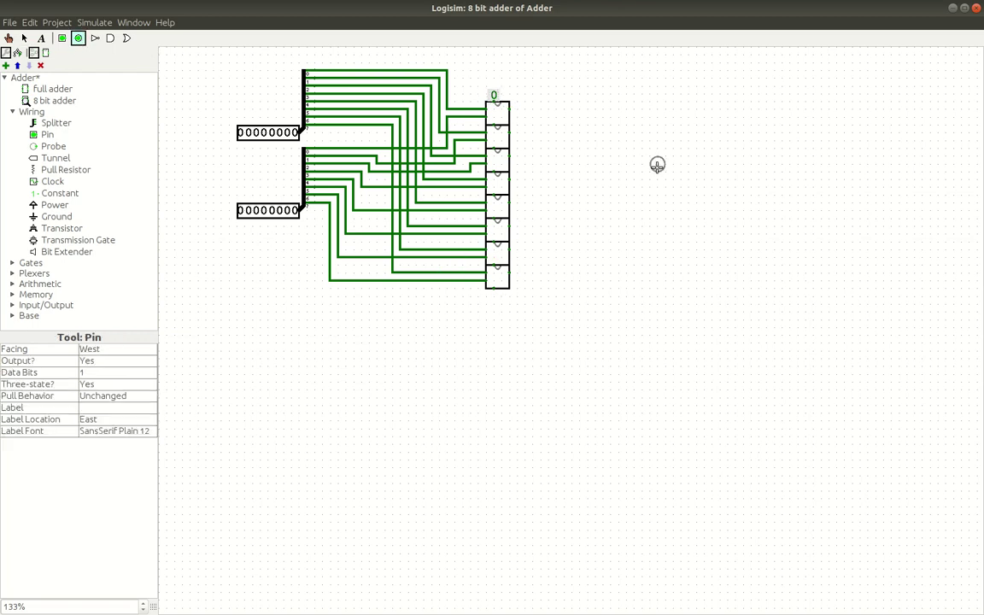
pyautogui.click(627, 172)
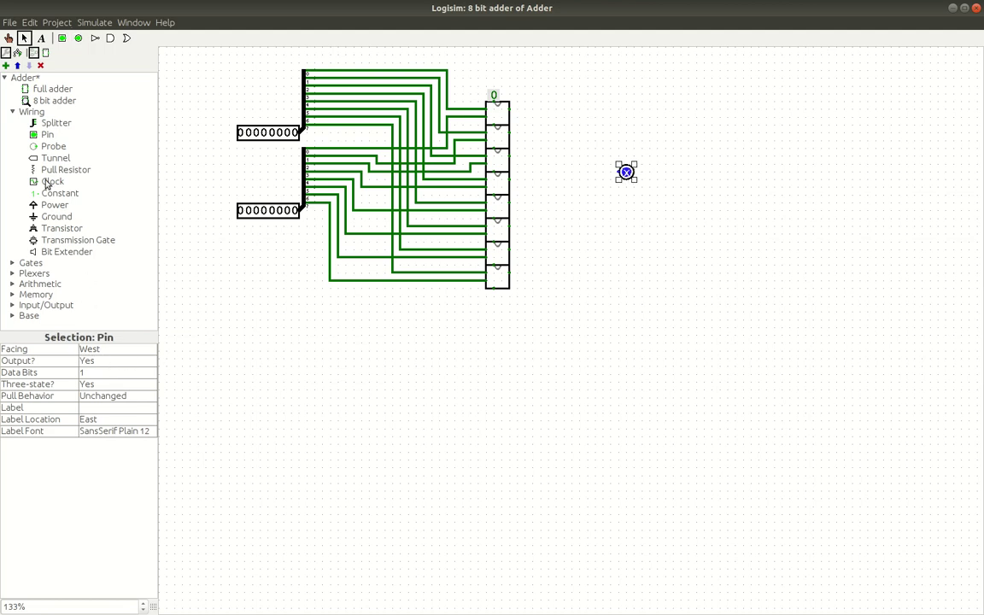
pyautogui.click(53, 122)
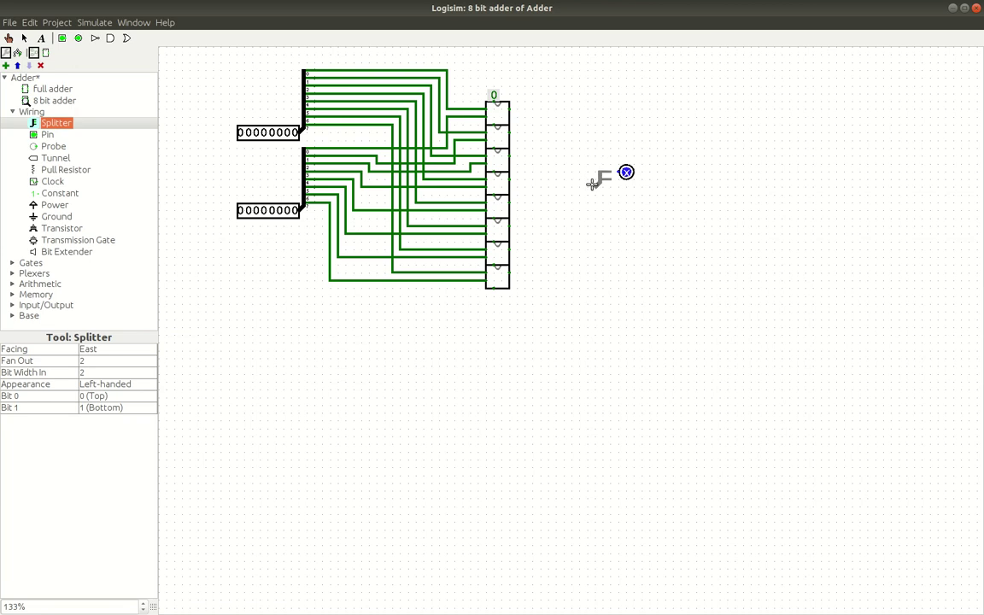
pyautogui.click(588, 171)
pyautogui.click(106, 389)
pyautogui.click(103, 395)
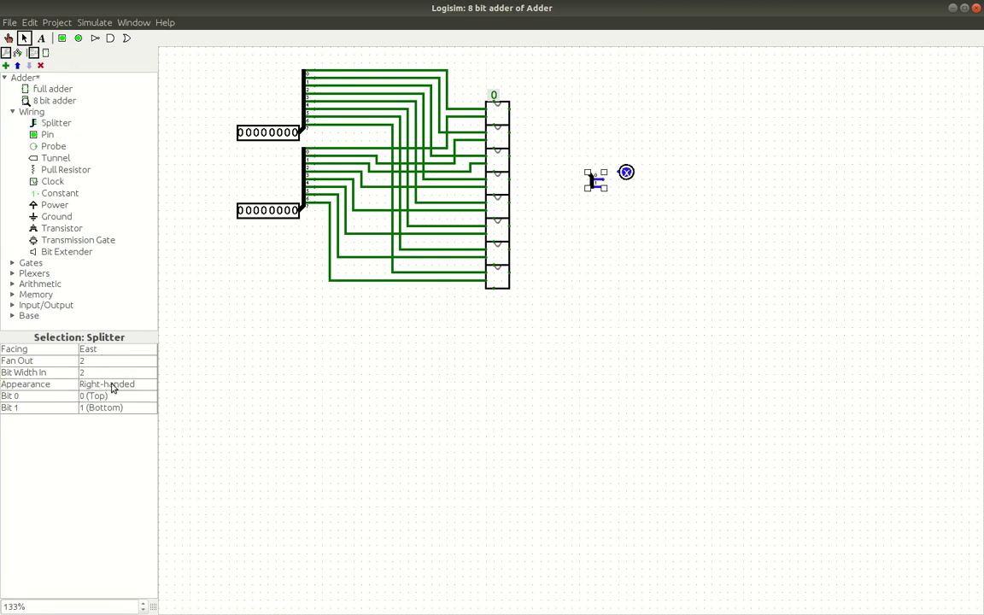
pyautogui.click(112, 388)
pyautogui.click(99, 395)
pyautogui.click(100, 349)
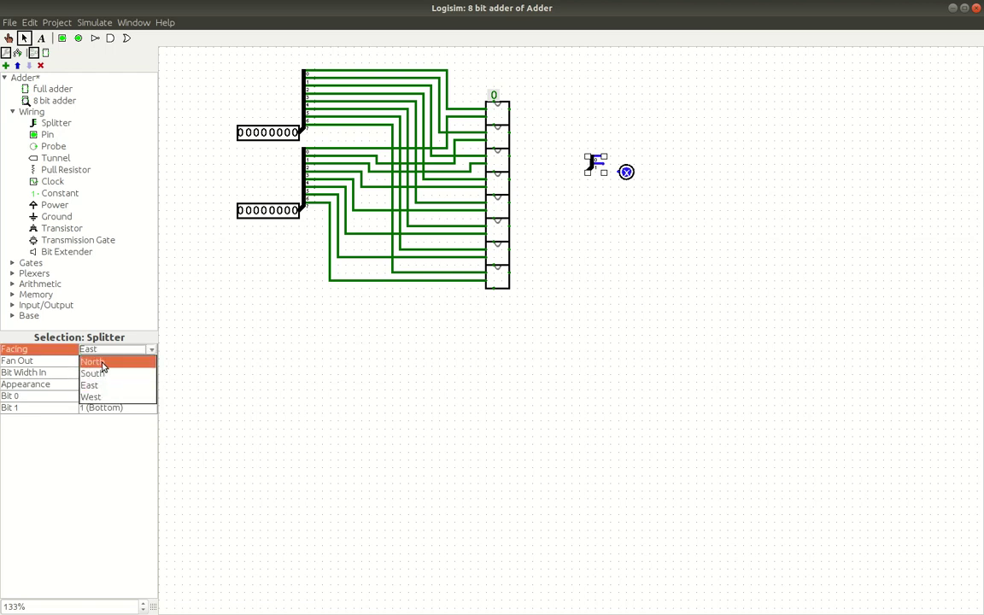
pyautogui.click(97, 397)
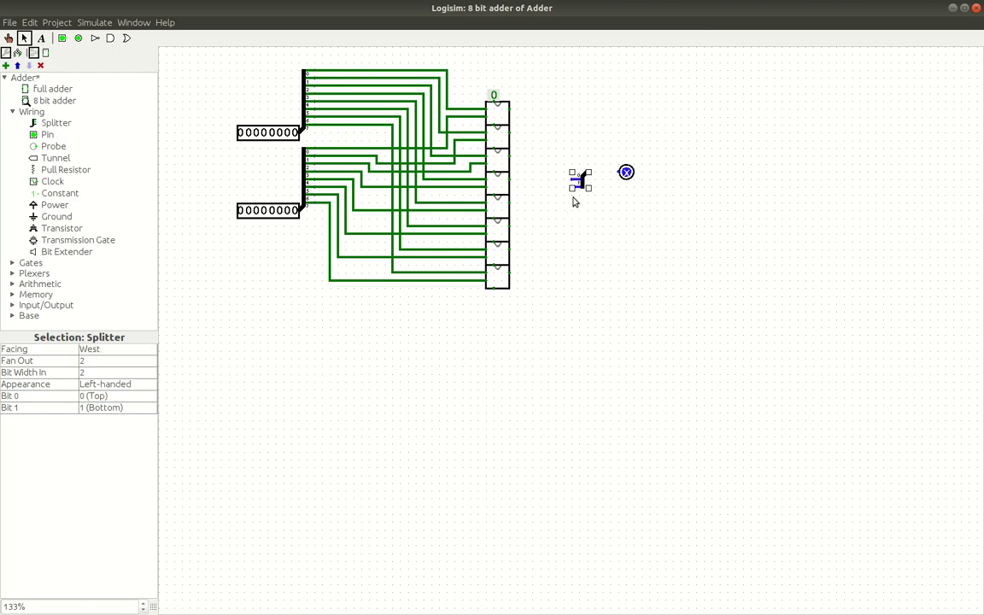
pyautogui.moveTo(581, 181); pyautogui.dragTo(616, 182)
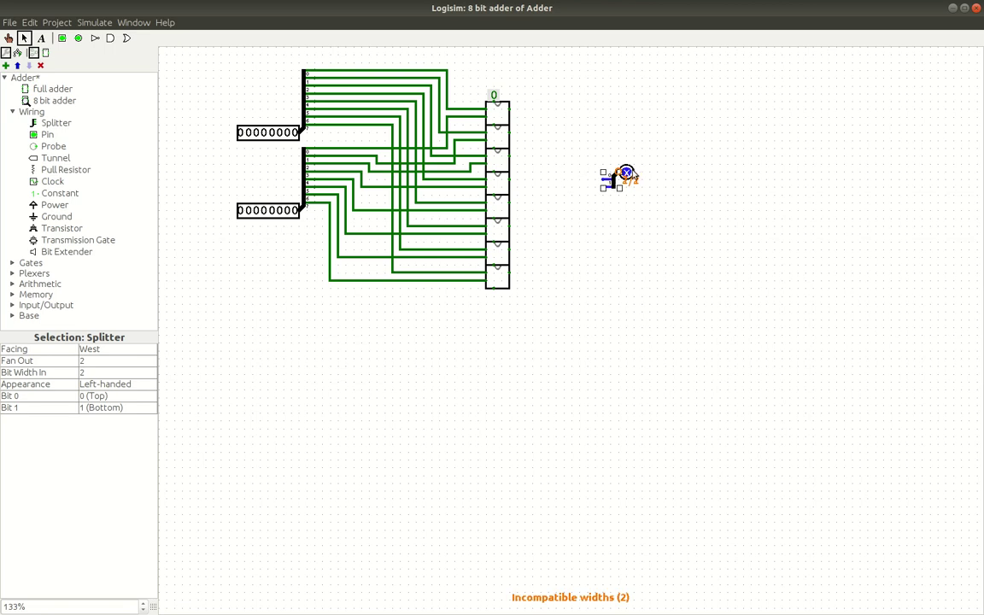
# Make the pin 8 bits wide, give the splitter Fan Out 8 and Bit Width In 8, then align them.
pyautogui.click(627, 171)
pyautogui.click(107, 372)
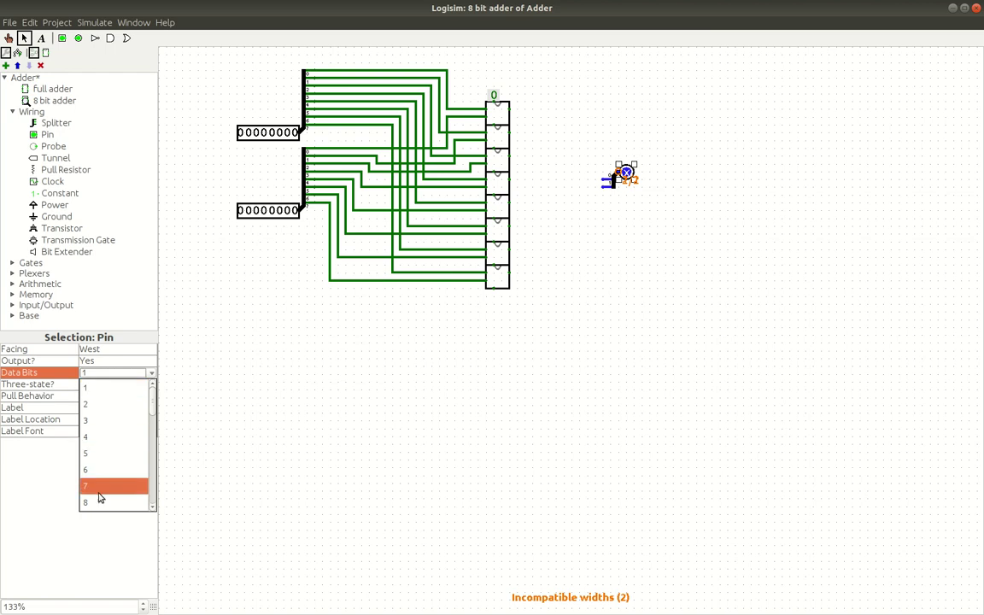
pyautogui.click(97, 501)
pyautogui.click(612, 188)
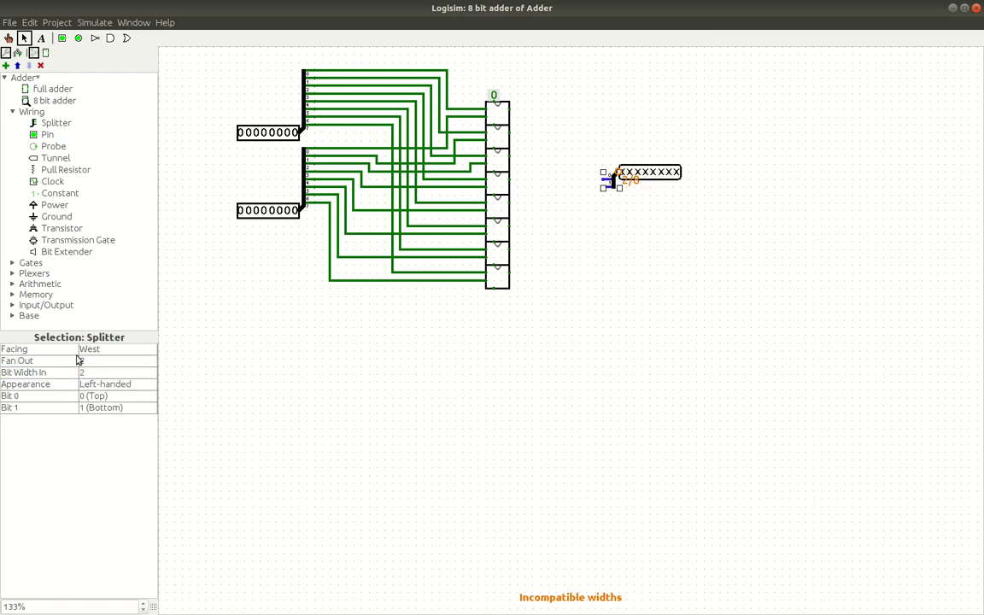
pyautogui.click(81, 360)
pyautogui.click(86, 473)
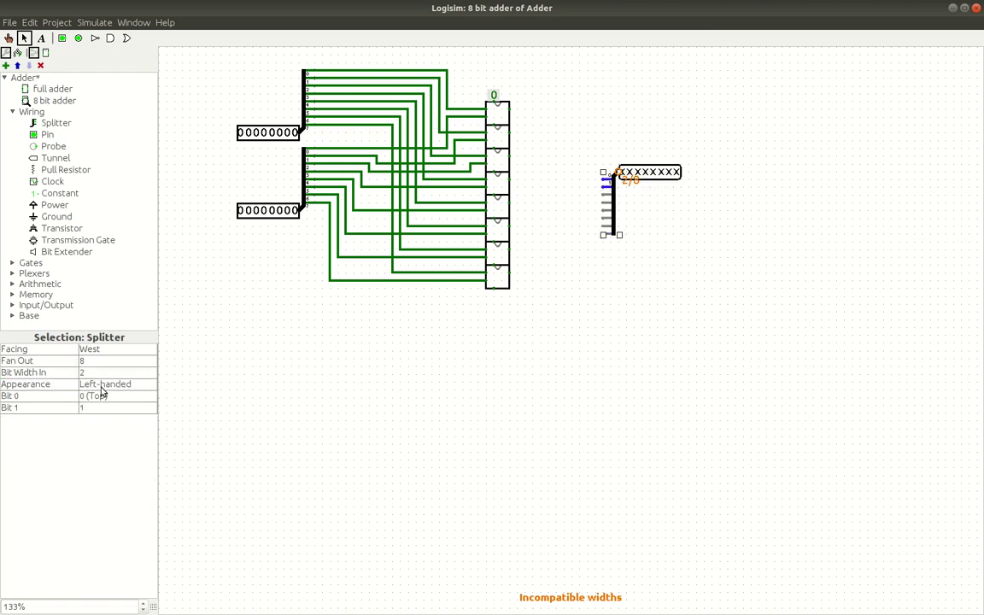
pyautogui.click(111, 372)
pyautogui.click(143, 484)
pyautogui.moveTo(670, 172); pyautogui.dragTo(680, 134)
pyautogui.moveTo(616, 195); pyautogui.dragTo(622, 158)
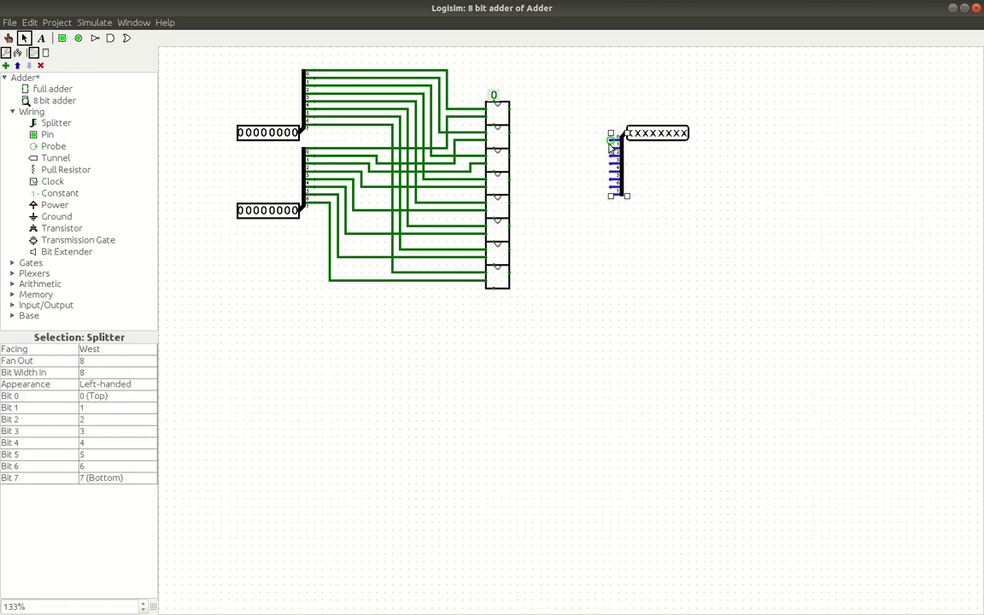
# Wire the top three adder sum outputs to splitter bits 0–2, undoing one misplaced segment.
pyautogui.moveTo(610, 149)
pyautogui.mouseDown()
pyautogui.moveTo(582, 114)
pyautogui.moveTo(607, 110)
pyautogui.moveTo(612, 144)
pyautogui.moveTo(603, 106)
pyautogui.moveTo(461, 107)
pyautogui.moveTo(516, 109)
pyautogui.moveTo(562, 136)
pyautogui.moveTo(596, 133)
pyautogui.mouseUp()
pyautogui.moveTo(596, 133); pyautogui.dragTo(598, 152)
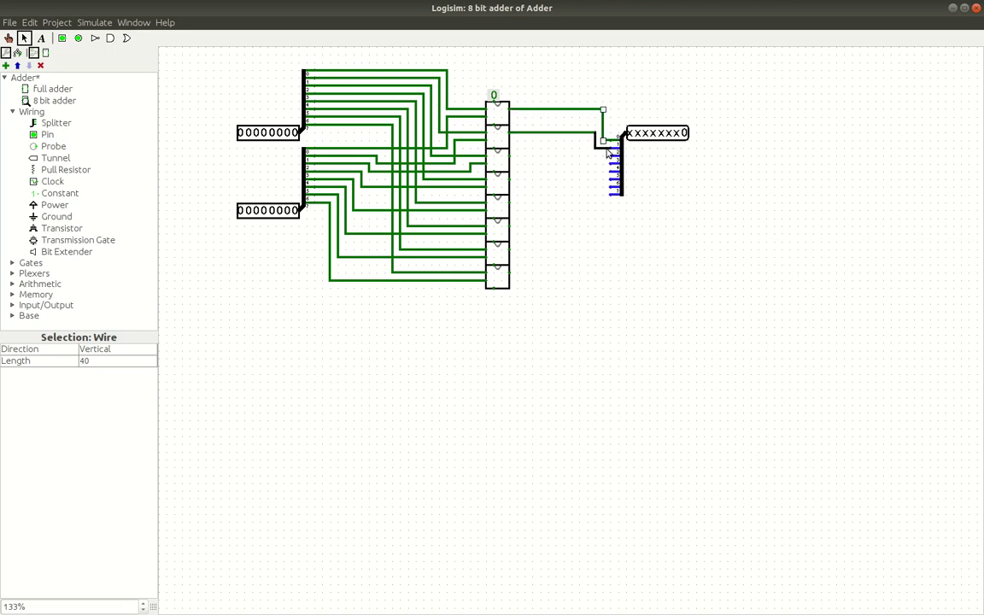
pyautogui.moveTo(610, 150)
pyautogui.mouseDown()
pyautogui.moveTo(584, 158)
pyautogui.moveTo(586, 139)
pyautogui.moveTo(537, 146)
pyautogui.moveTo(588, 144)
pyautogui.moveTo(589, 156)
pyautogui.moveTo(513, 159)
pyautogui.moveTo(513, 180)
pyautogui.moveTo(538, 181)
pyautogui.moveTo(523, 164)
pyautogui.moveTo(612, 172)
pyautogui.mouseUp()
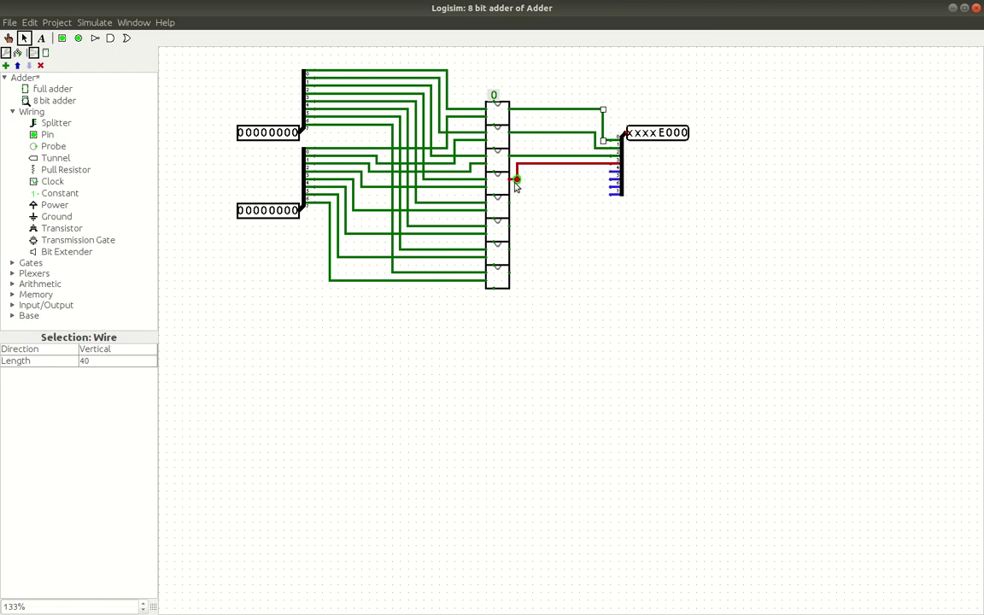
pyautogui.moveTo(510, 180); pyautogui.dragTo(517, 179)
pyautogui.hotkey('ctrl', 'z')
pyautogui.moveTo(511, 179); pyautogui.dragTo(617, 154)
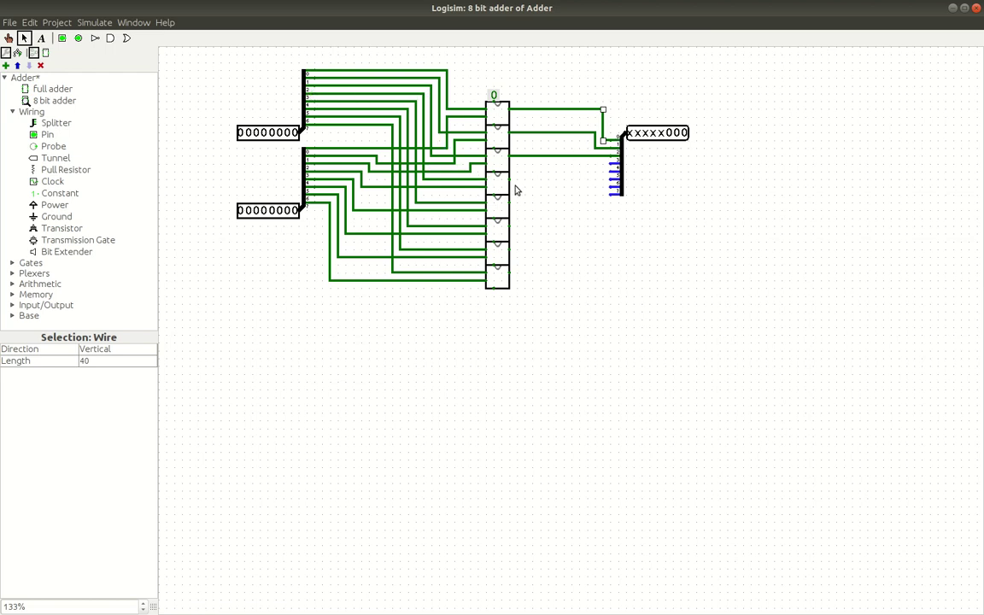
# Wire the remaining five adder sum outputs to splitter bits 3–7 so the output reads 00000000.
pyautogui.moveTo(511, 180)
pyautogui.mouseDown()
pyautogui.moveTo(526, 187)
pyautogui.moveTo(518, 184)
pyautogui.mouseUp()
pyautogui.click(522, 181)
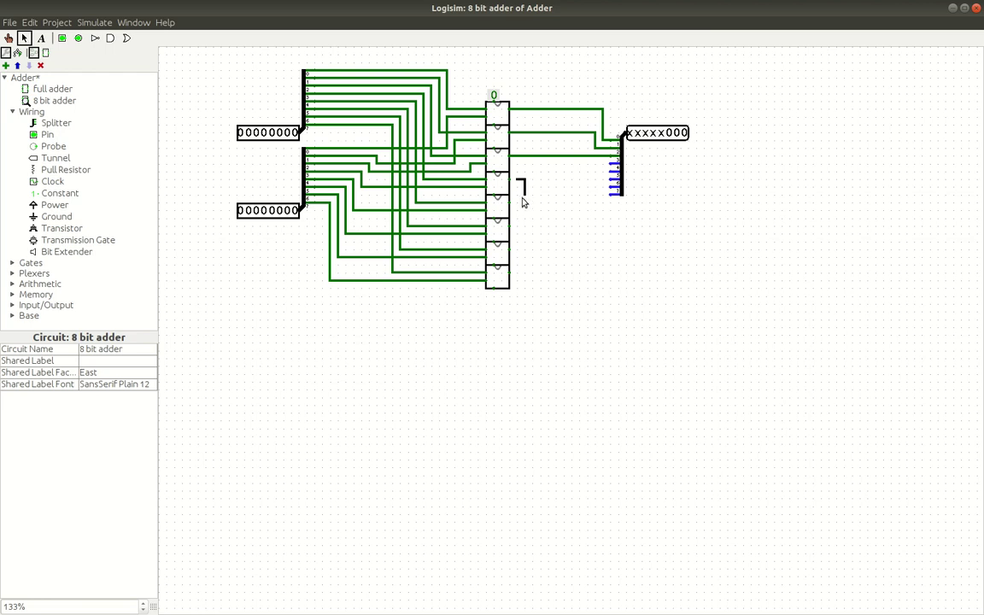
pyautogui.moveTo(524, 203); pyautogui.dragTo(525, 203)
pyautogui.moveTo(525, 194); pyautogui.dragTo(525, 210)
pyautogui.moveTo(531, 174)
pyautogui.mouseDown()
pyautogui.moveTo(569, 171)
pyautogui.moveTo(517, 168)
pyautogui.moveTo(617, 164)
pyautogui.mouseUp()
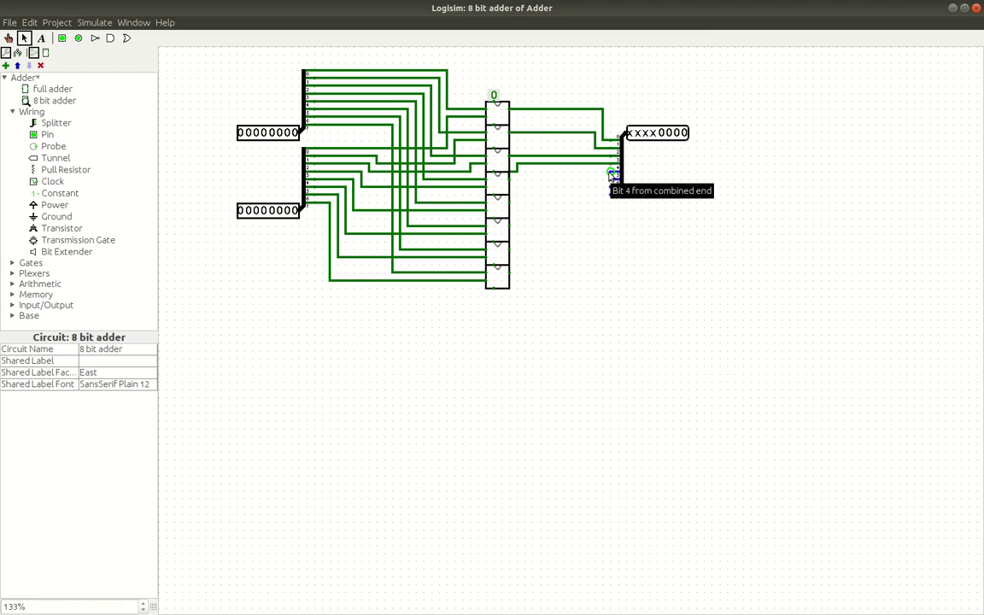
pyautogui.moveTo(611, 174)
pyautogui.mouseDown()
pyautogui.moveTo(517, 180)
pyautogui.moveTo(534, 230)
pyautogui.moveTo(533, 181)
pyautogui.moveTo(612, 190)
pyautogui.moveTo(540, 188)
pyautogui.moveTo(538, 253)
pyautogui.moveTo(511, 249)
pyautogui.moveTo(541, 279)
pyautogui.moveTo(550, 203)
pyautogui.moveTo(618, 195)
pyautogui.mouseUp()
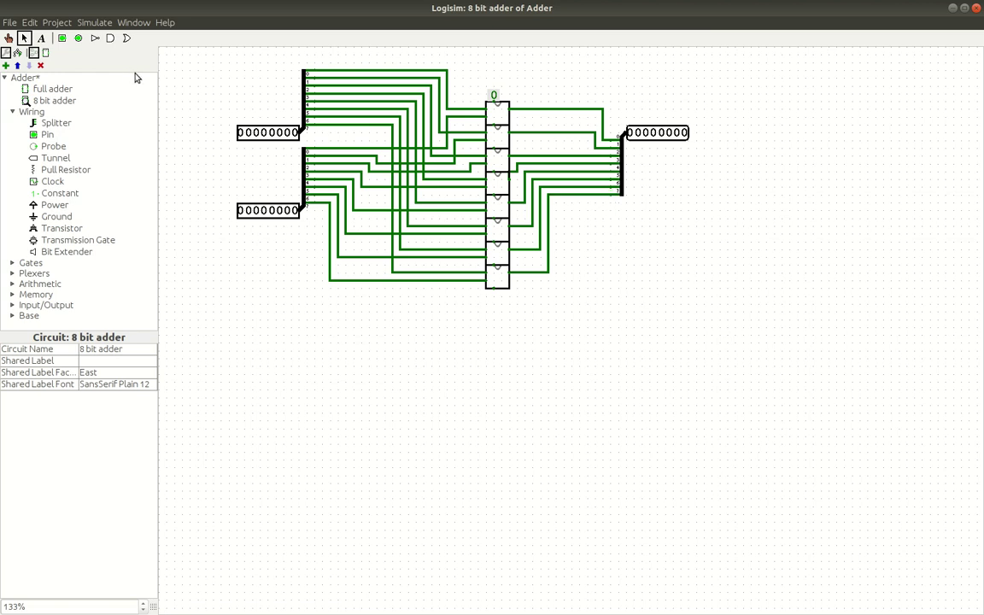
# Set the inputs to 00000101 and 00000110 and confirm the output reads 00001011.
pyautogui.click(9, 38)
pyautogui.click(278, 133)
pyautogui.click(294, 132)
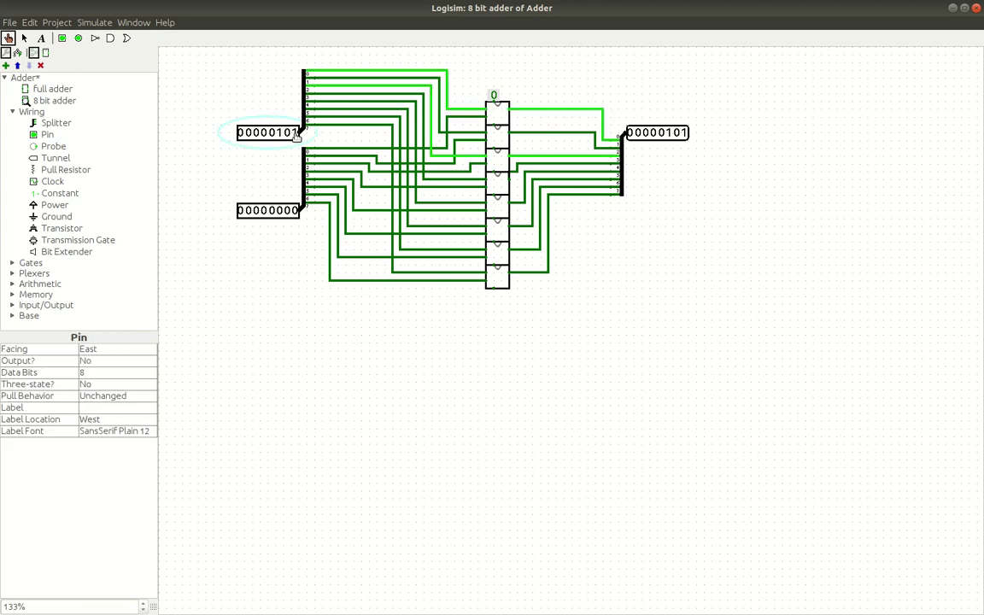
pyautogui.click(279, 211)
pyautogui.click(286, 211)
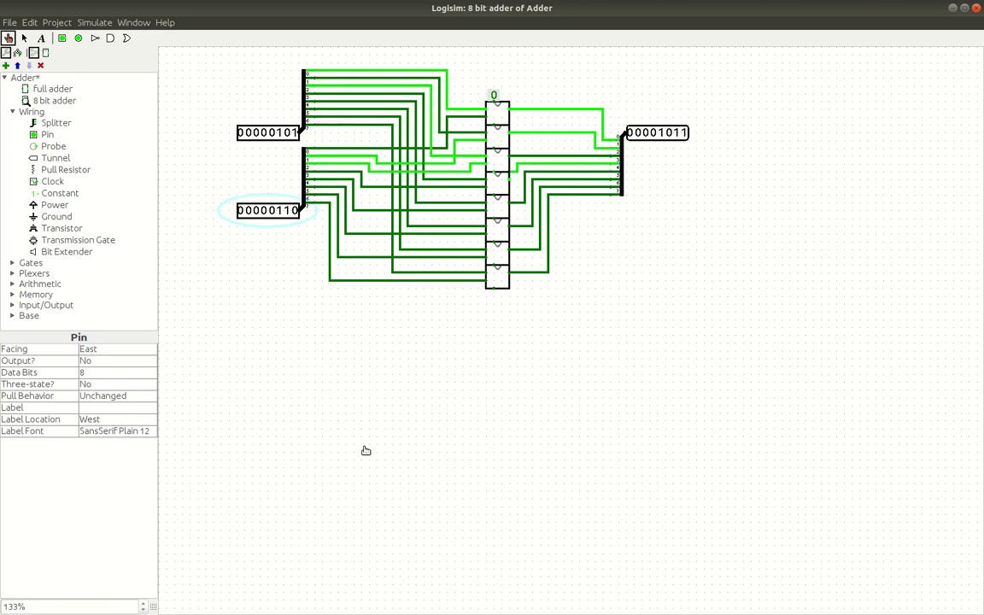
pyautogui.click(90, 373)
pyautogui.scroll(-6, 122, 488)
pyautogui.click(47, 480)
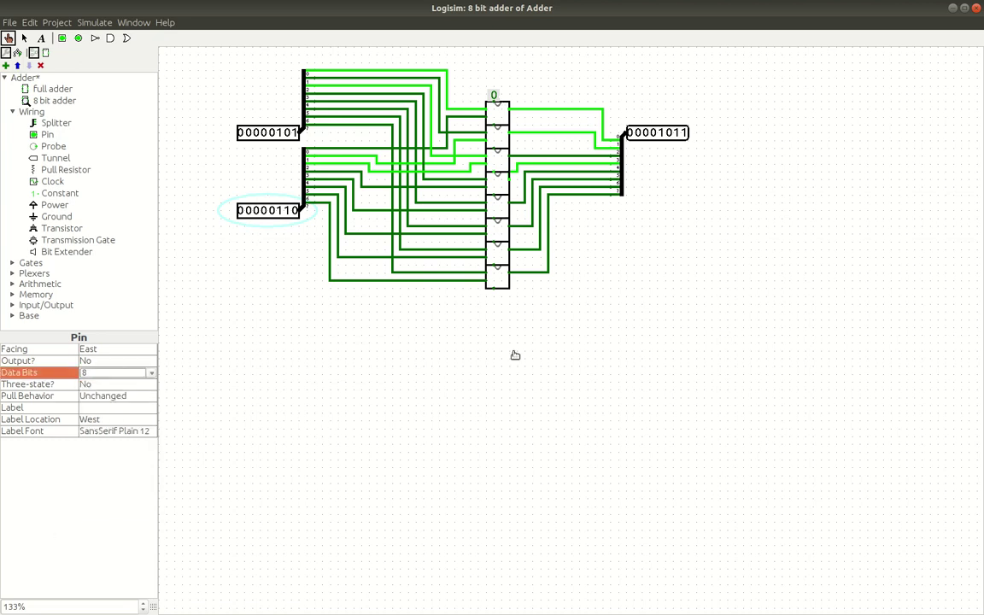